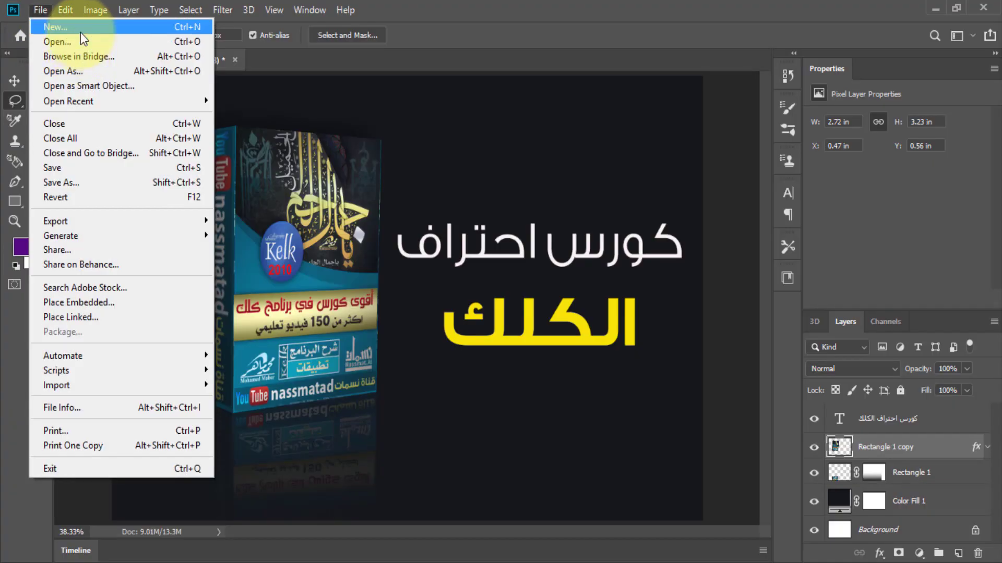
Create a new 7×5-inch document and draw a tall blue rectangle in the canvas centre
left_click(81, 33)
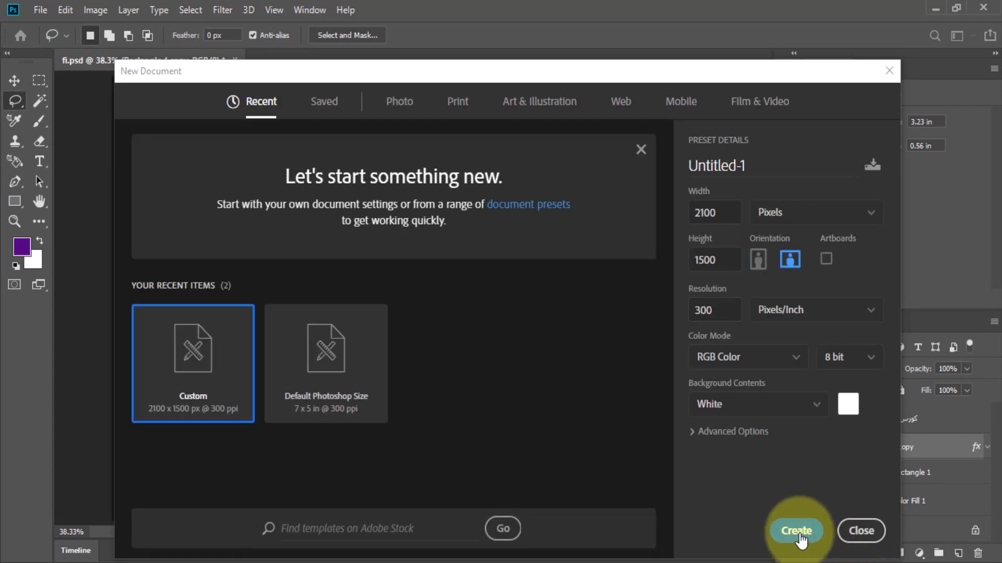
left_click(797, 533)
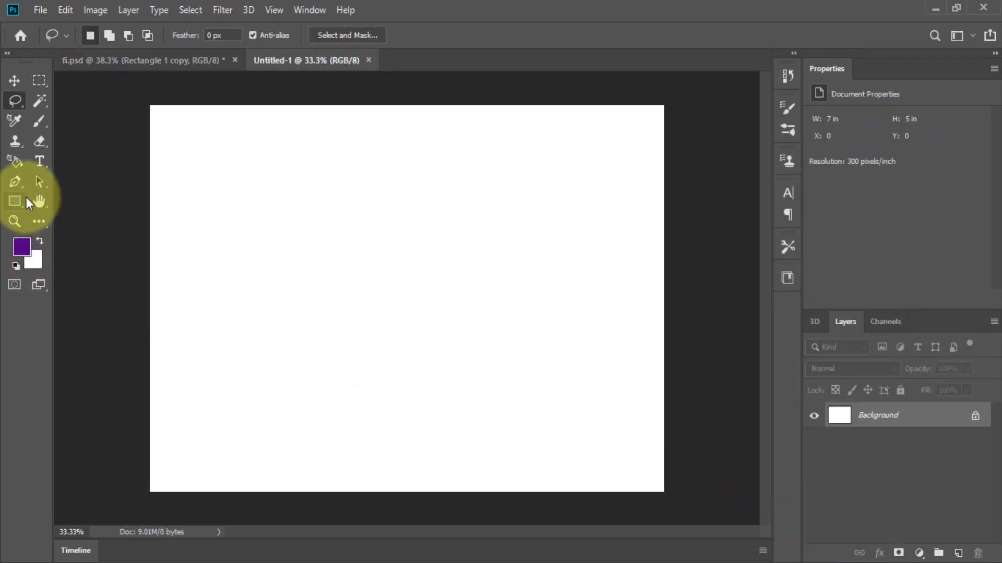
left_click(20, 199)
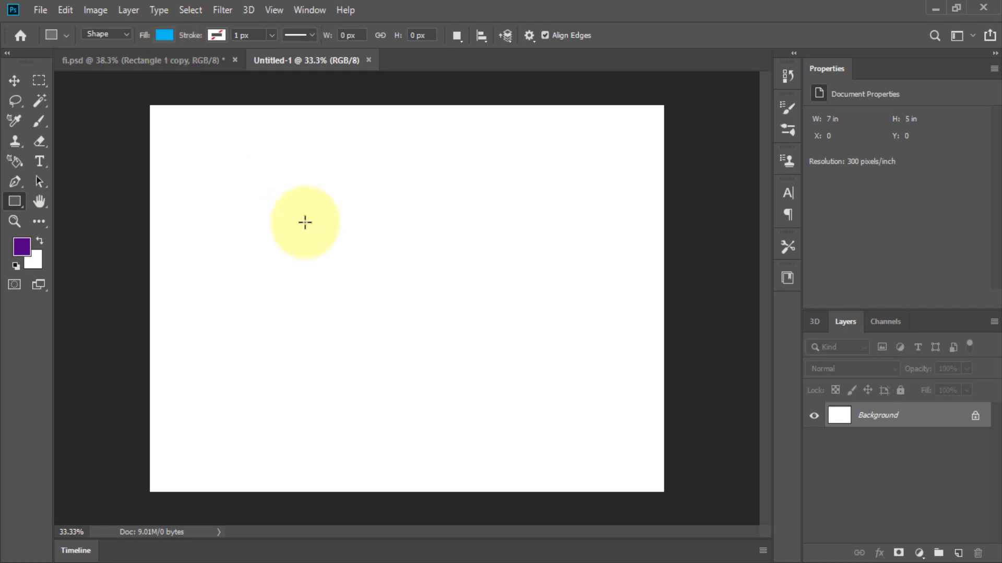
left_click_drag(334, 147, 518, 446)
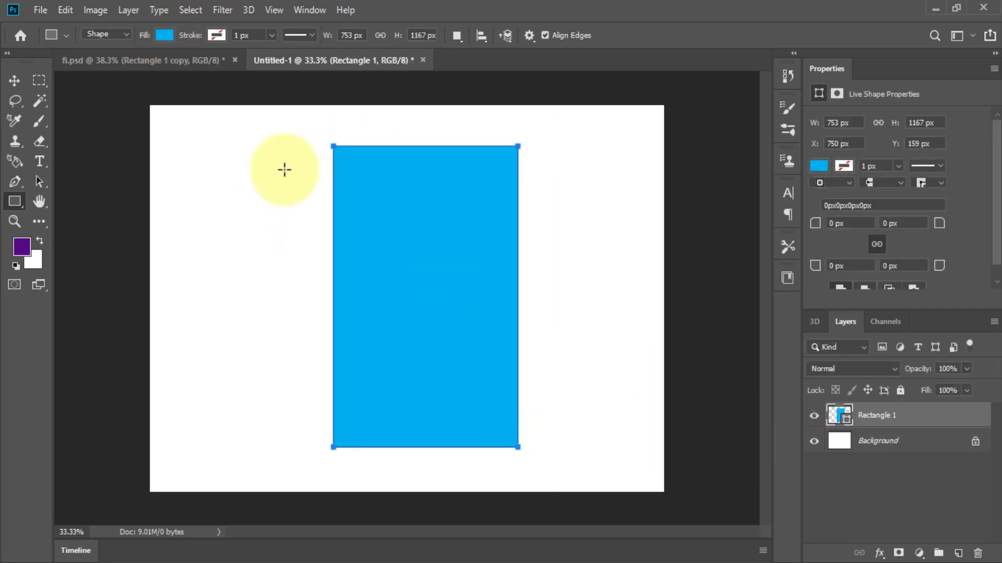
left_click(249, 10)
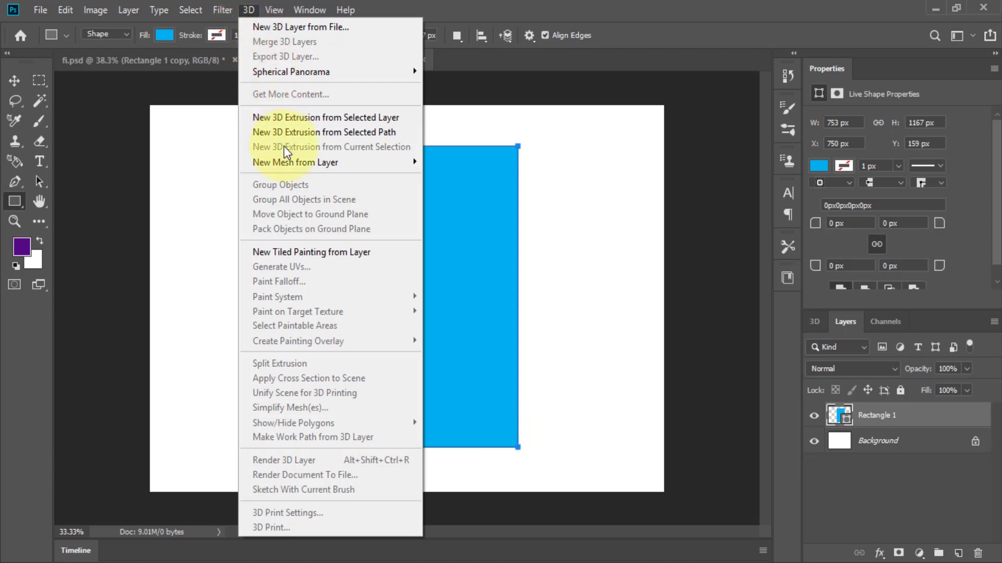
Extrude Rectangle 1 into a 3D object with New 3D Extrusion from Selected Path
left_click(313, 133)
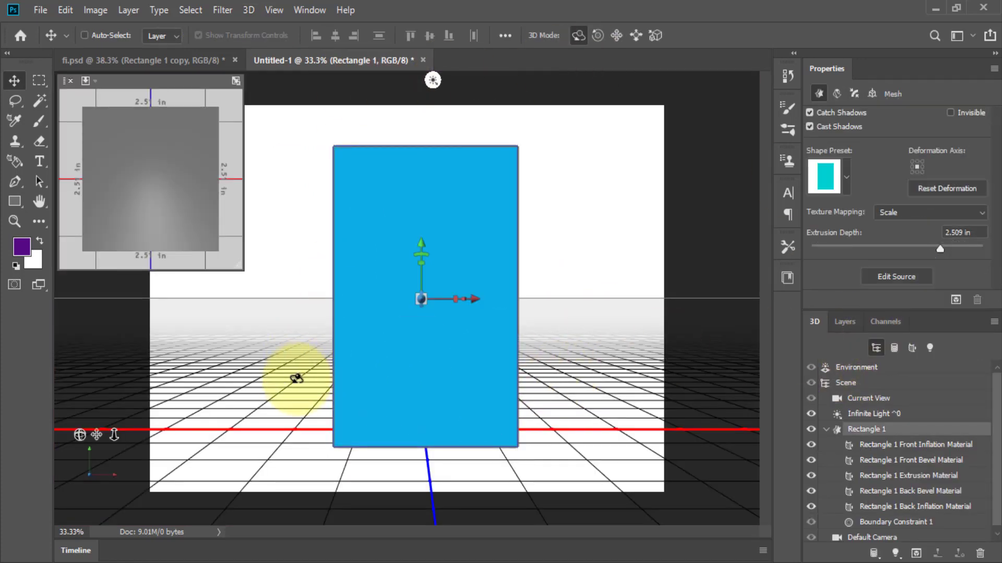
Pan the scene's current camera view to shift the rectangle
left_click(866, 398)
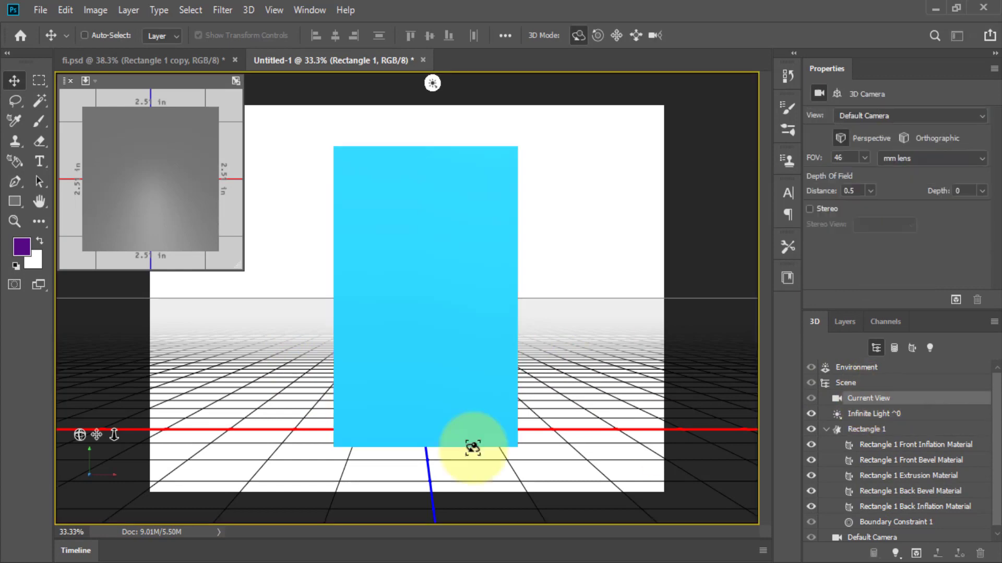
left_click(616, 35)
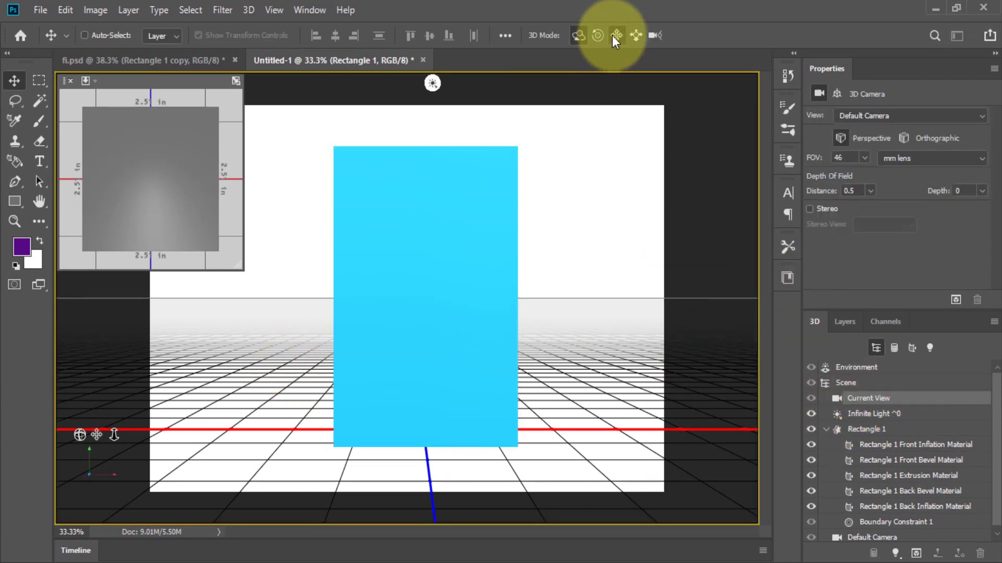
mouse_move(577, 308)
left_mouse_down()
mouse_move(579, 327)
mouse_move(649, 331)
left_mouse_up()
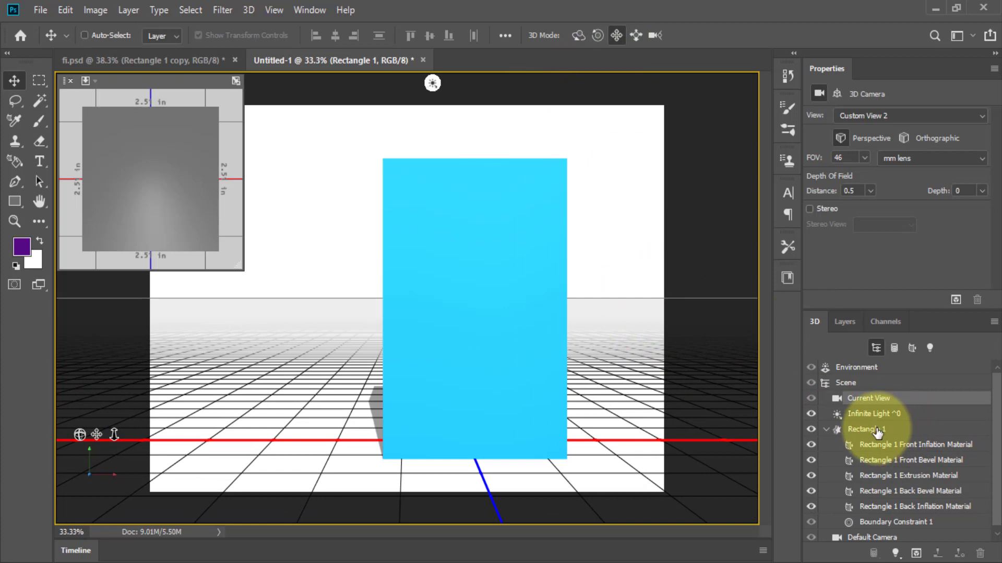
Move the Rectangle 1 mesh left and rotate it to reveal its dark extruded side
left_click(867, 429)
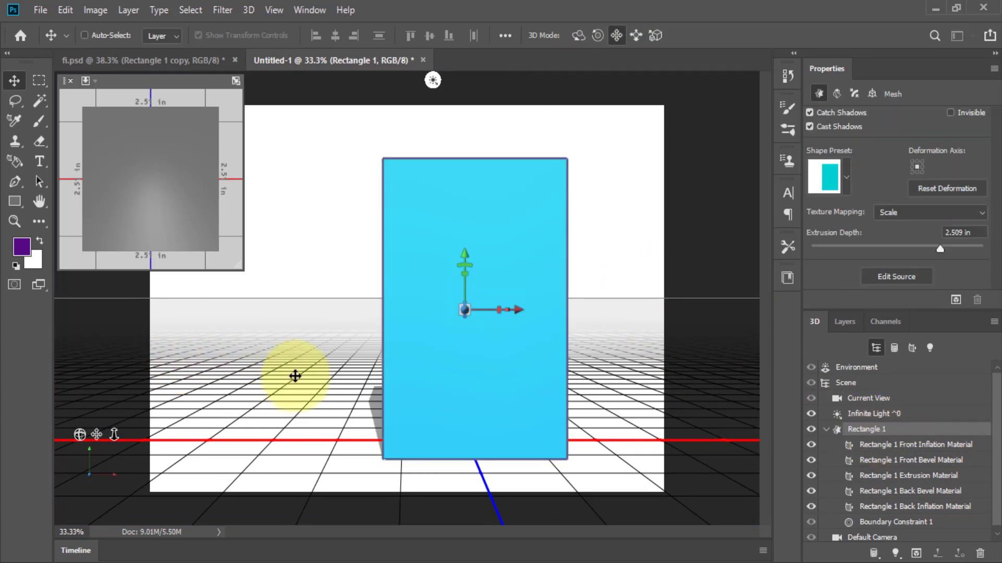
left_click_drag(297, 372, 246, 356)
left_click(579, 35)
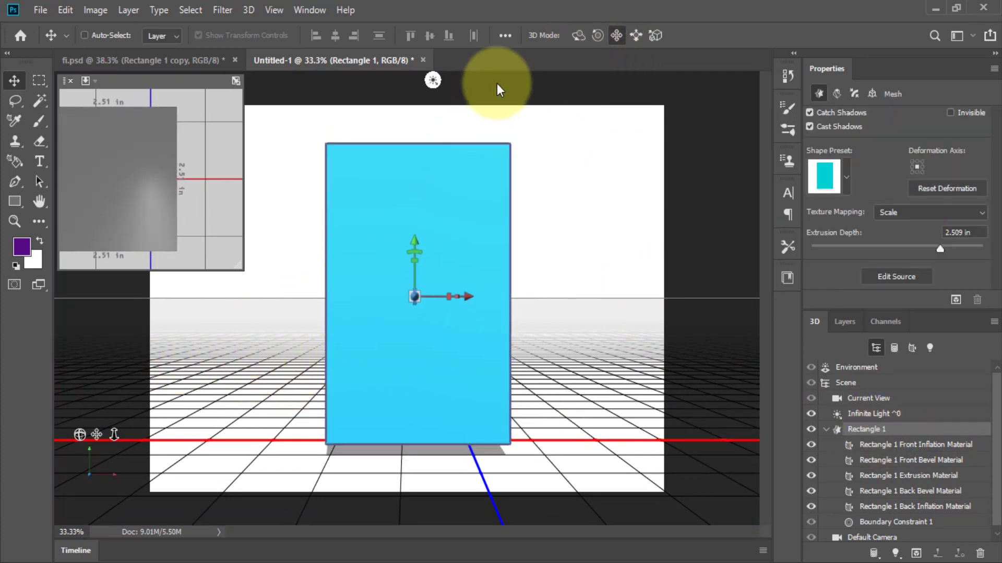
left_click_drag(297, 433, 358, 437)
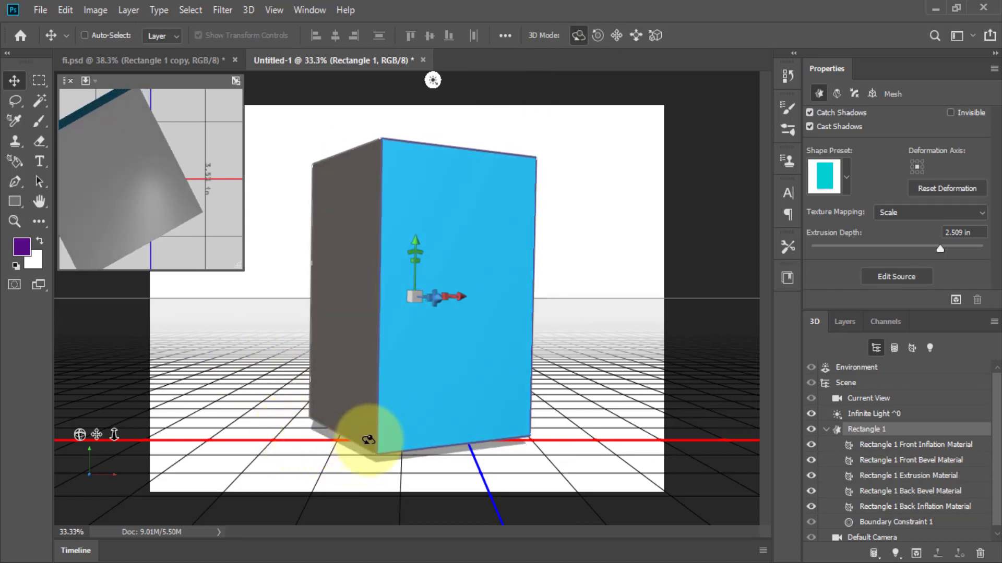
mouse_move(357, 436)
left_mouse_down()
mouse_move(367, 442)
mouse_move(359, 446)
left_mouse_up()
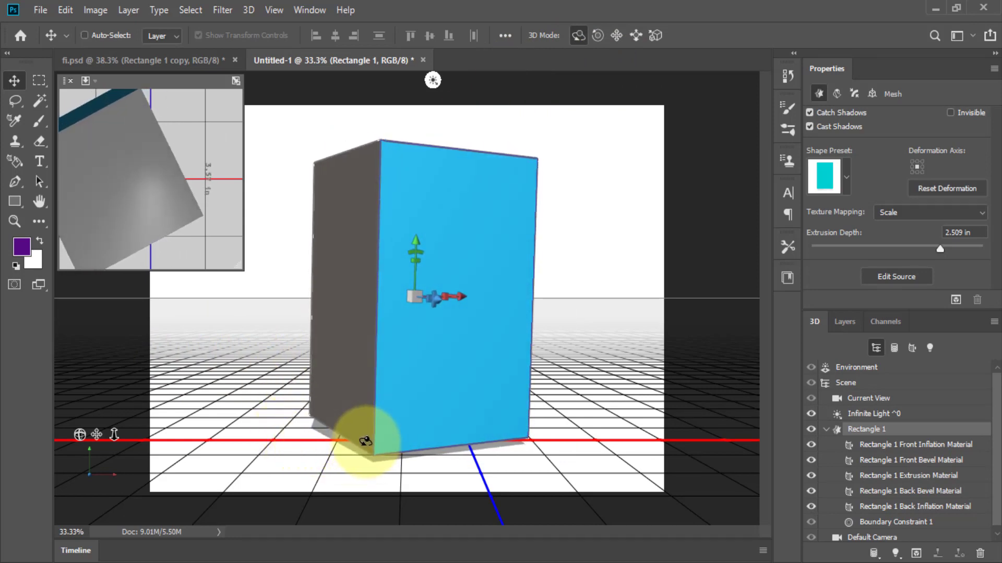
Reduce extrusion depth to 1.335 inches, move the box to the ground plane and push it back
left_click(941, 249)
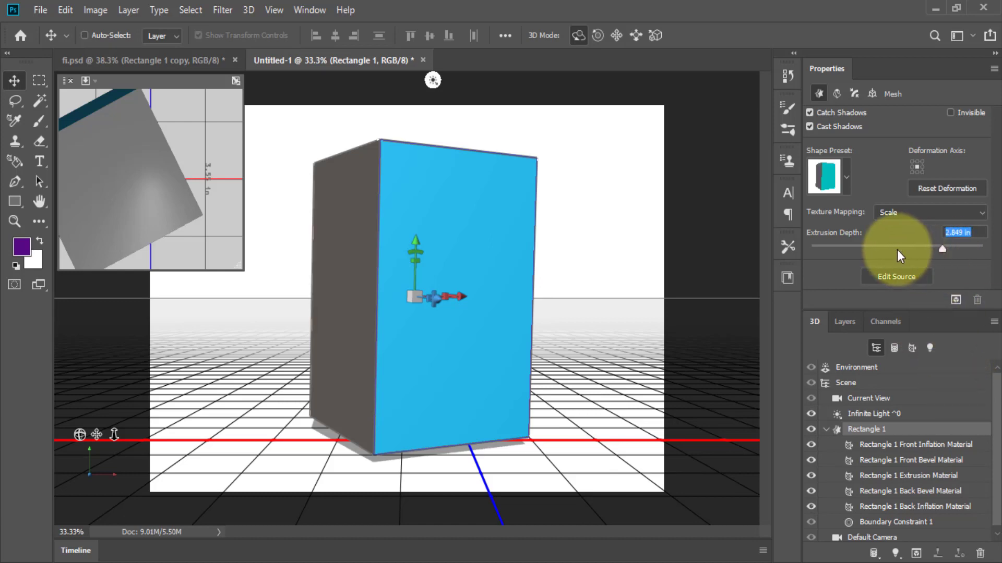
left_click_drag(899, 250, 918, 250)
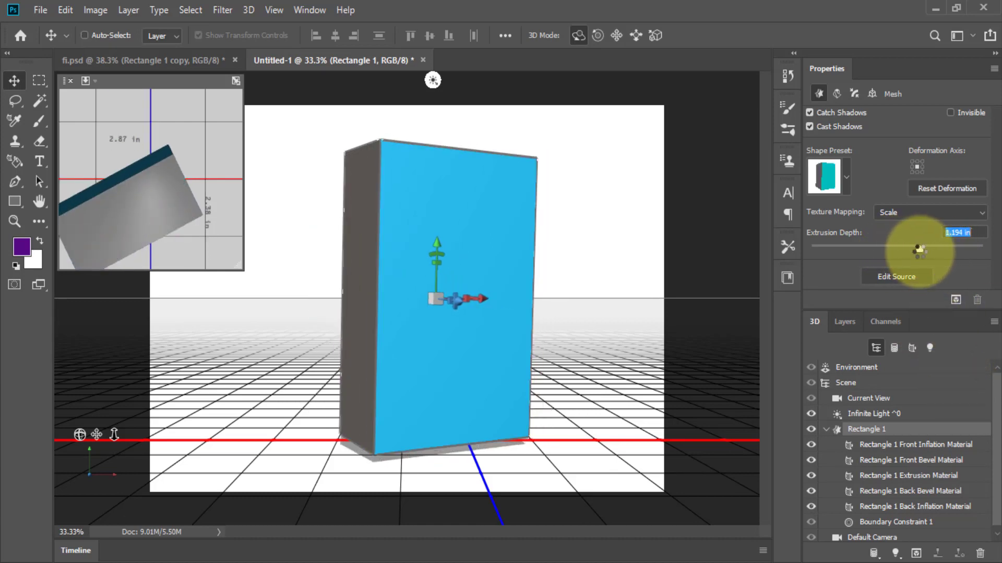
left_click(994, 322)
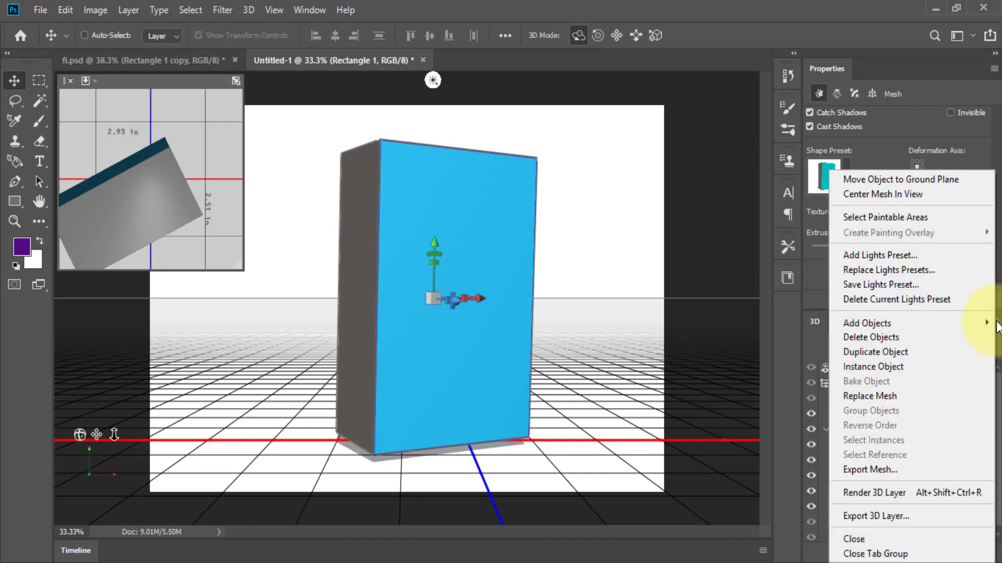
left_click(870, 179)
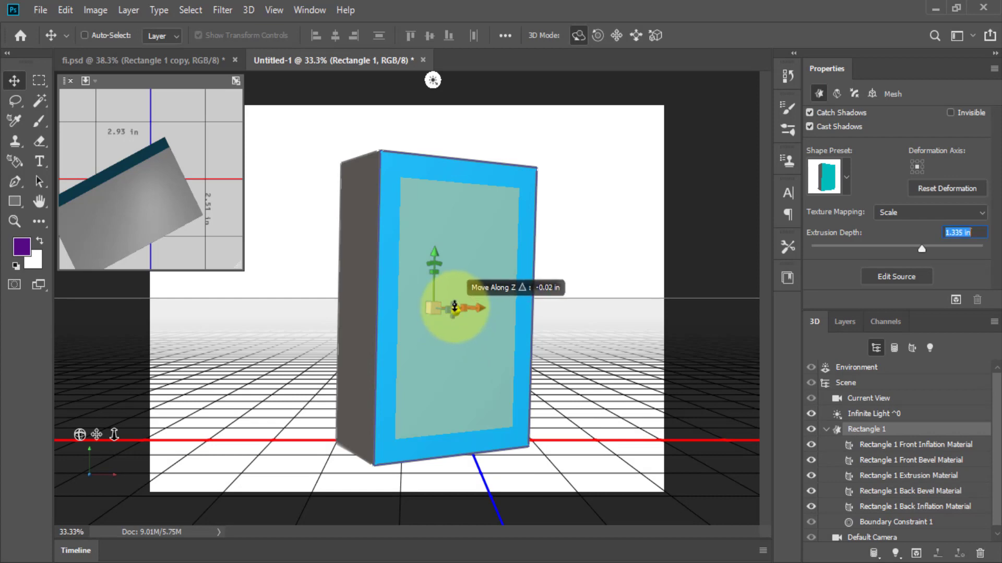
mouse_move(455, 306)
left_mouse_down()
mouse_move(384, 276)
mouse_move(407, 248)
left_mouse_up()
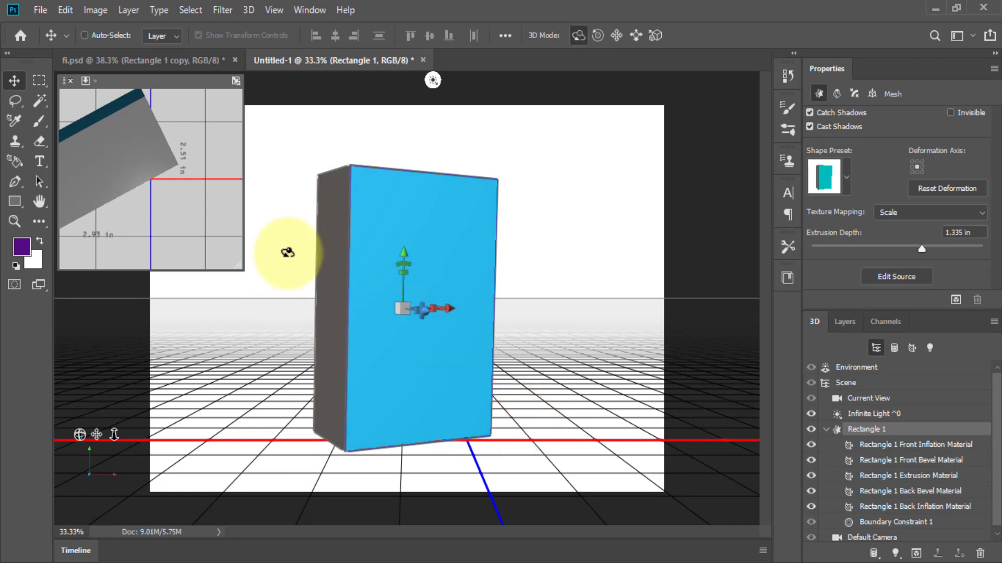
Re-angle the infinite light and raise Shadow Softness on the box's cast shadow
left_click(887, 414)
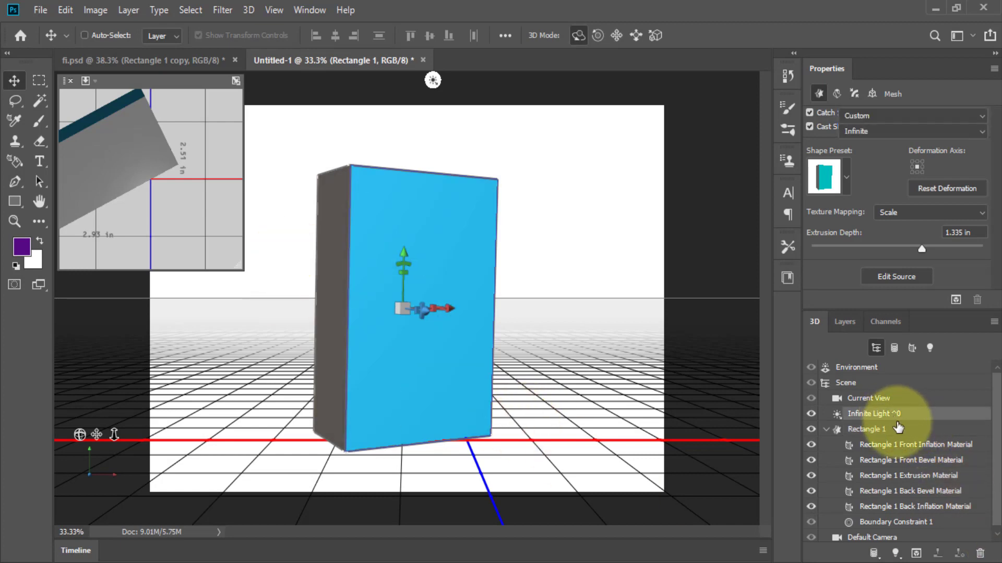
mouse_move(417, 211)
left_mouse_down()
mouse_move(425, 196)
mouse_move(409, 217)
mouse_move(459, 284)
mouse_move(460, 266)
left_mouse_up()
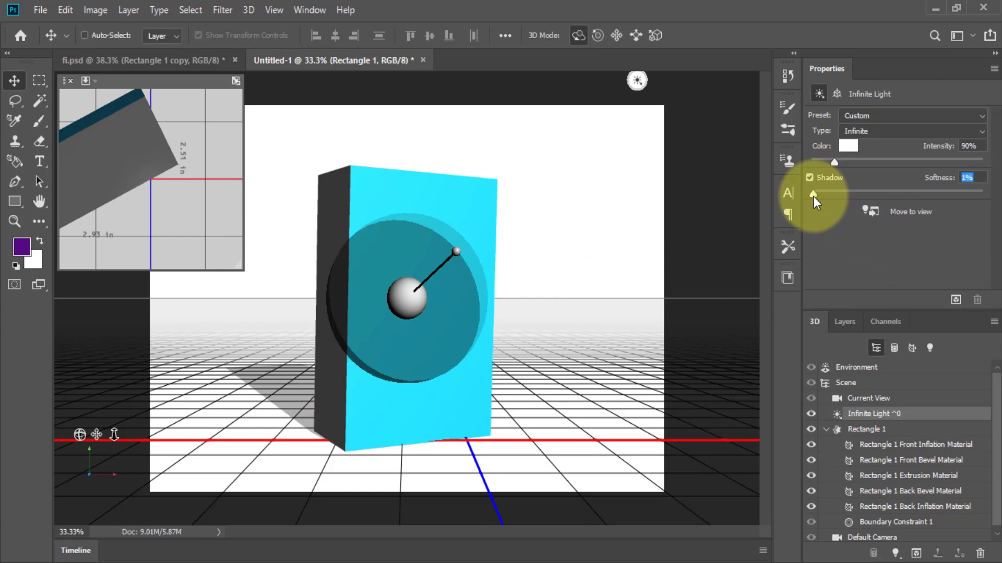
left_click_drag(812, 194, 881, 193)
left_click(903, 444)
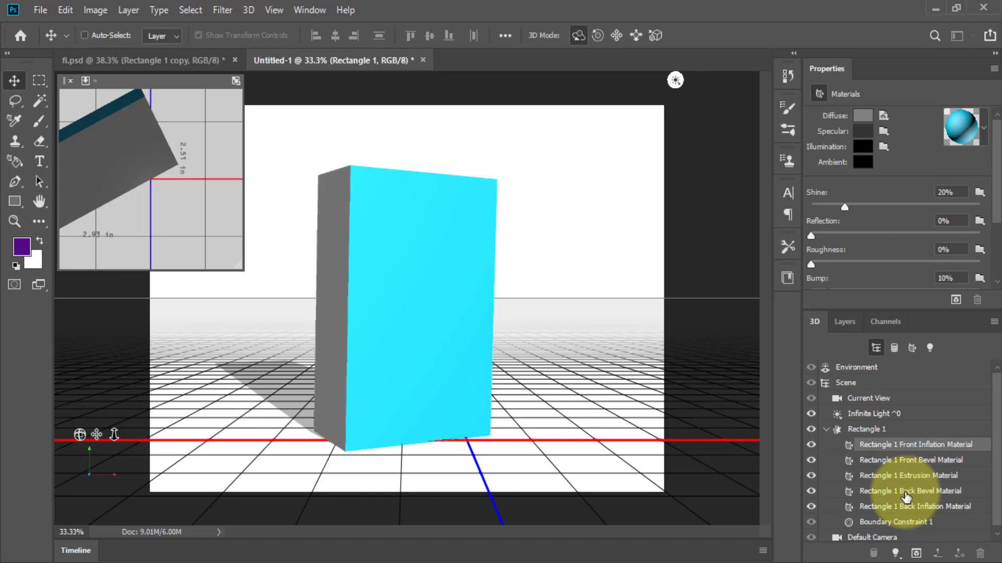
Open the front material's Diffuse texture for editing as the Rectangle 11.psb document
left_click(443, 351)
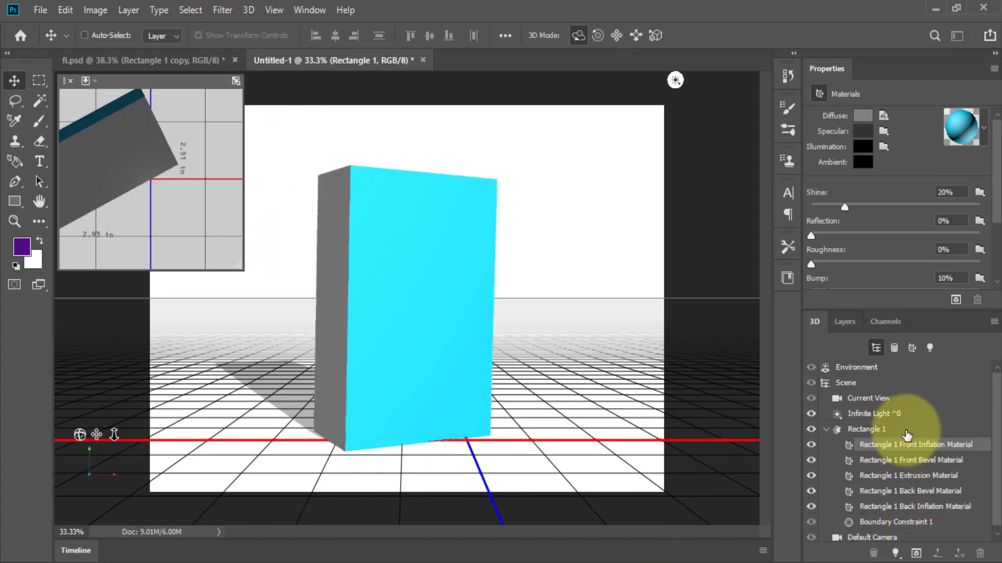
left_click(904, 458)
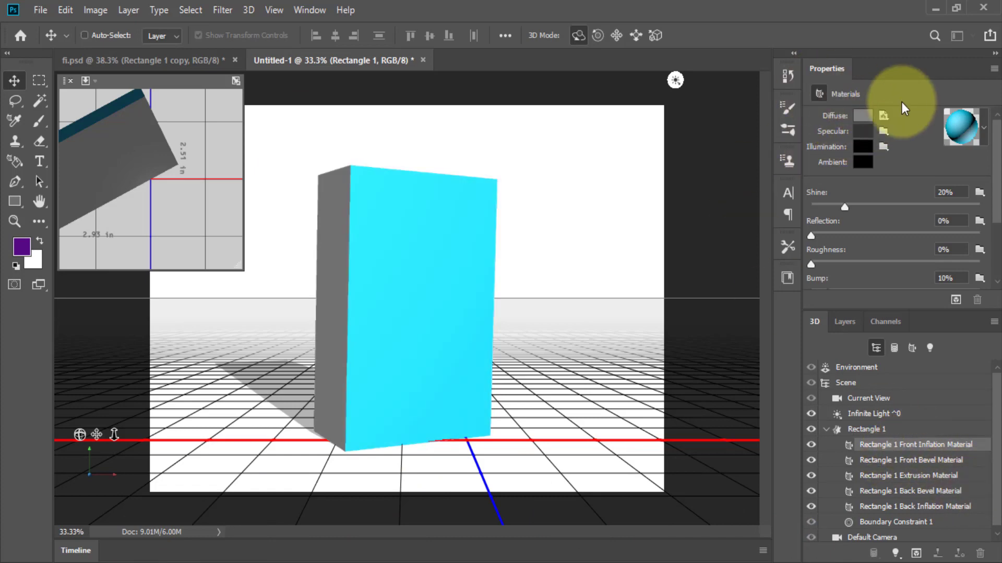
left_click(882, 116)
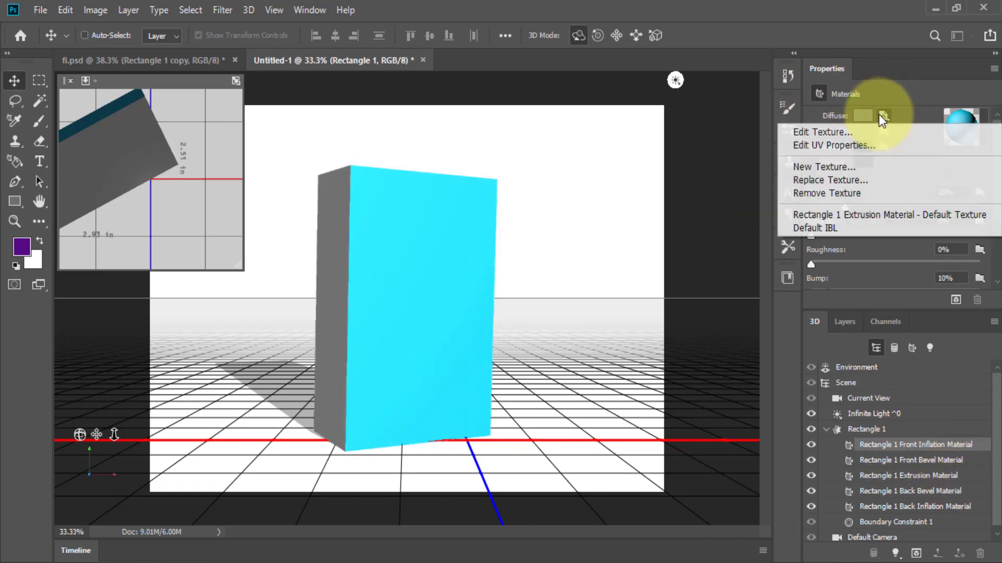
left_click(828, 130)
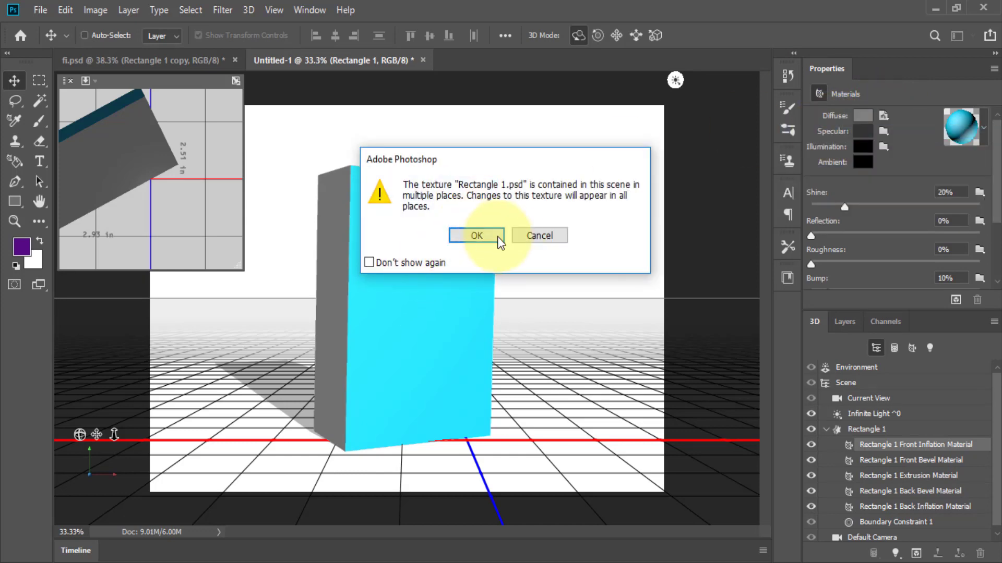
left_click(498, 237)
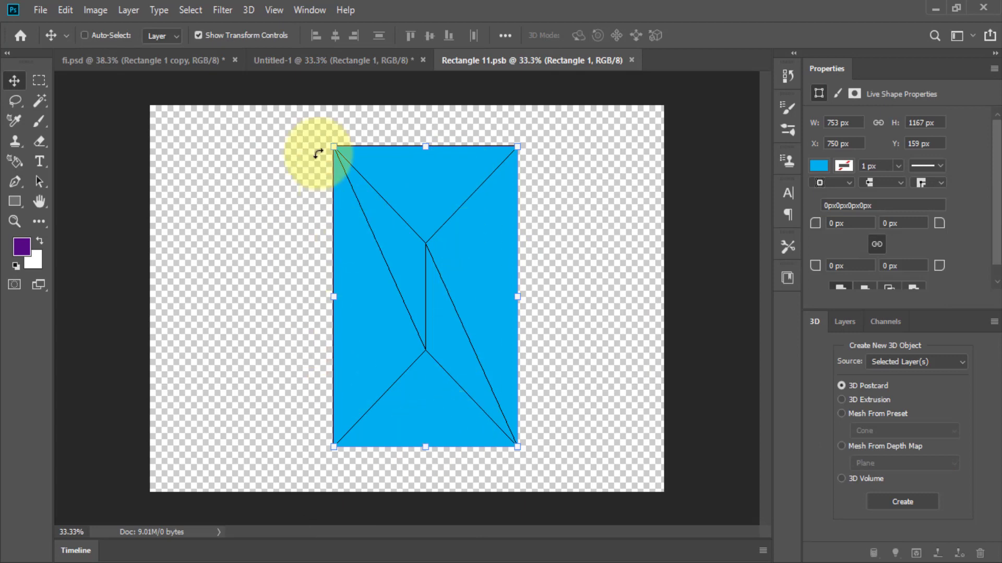
left_click(305, 61)
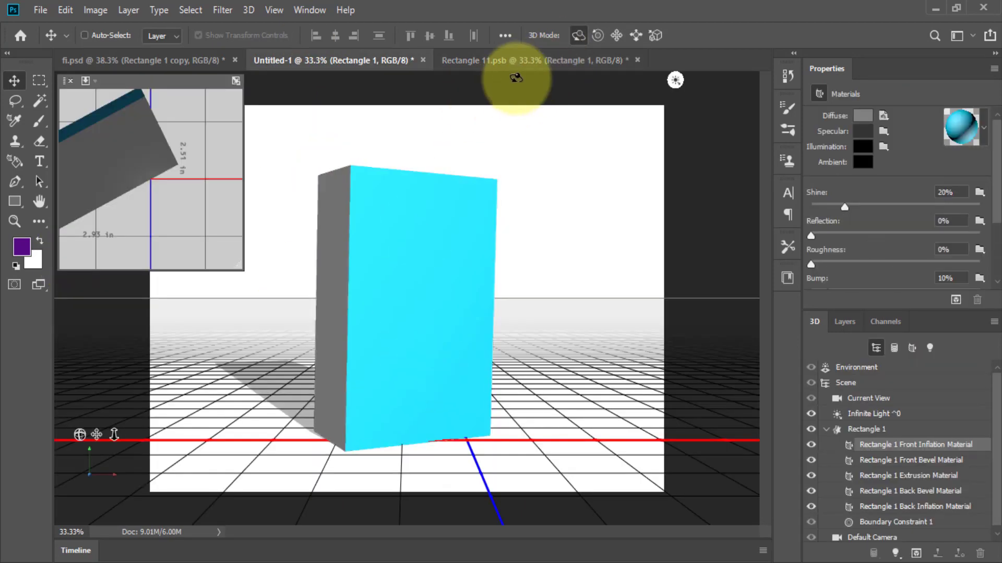
left_click(529, 61)
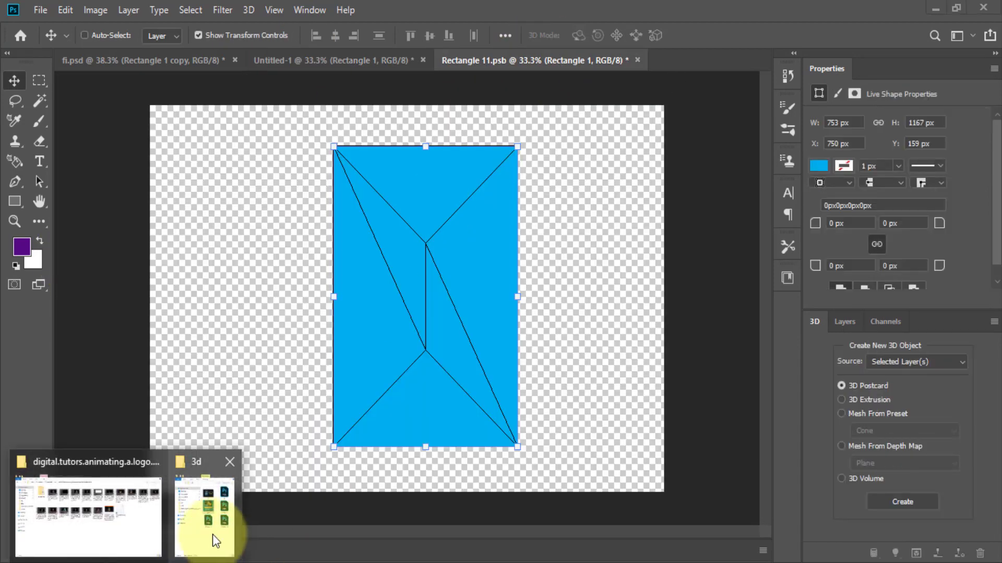
Place the kelk image into Rectangle 11.psb and resize it to fit the blue rectangle
left_click(224, 524)
left_click_drag(811, 336, 425, 331)
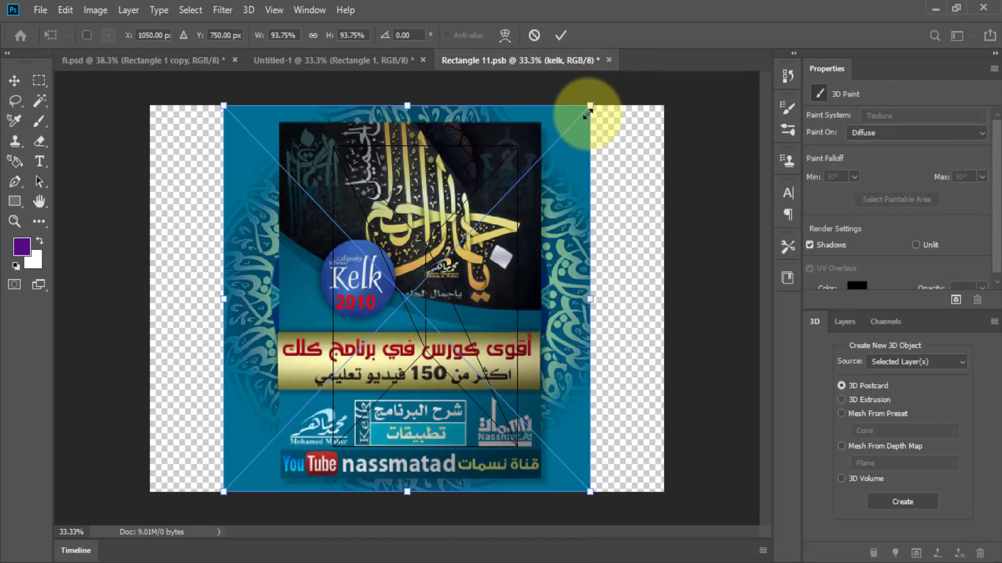
left_click_drag(588, 113, 540, 168)
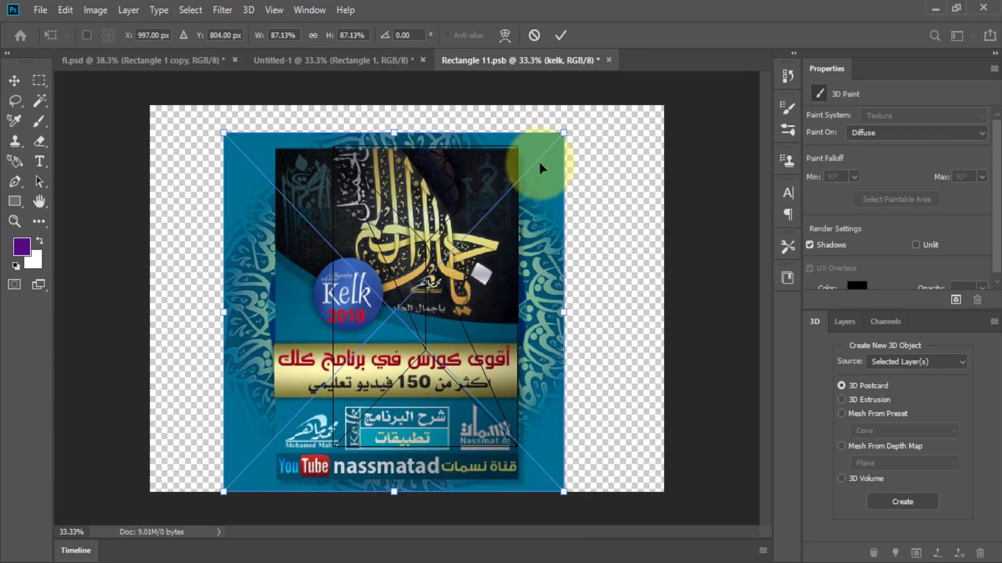
left_click_drag(540, 168, 560, 222)
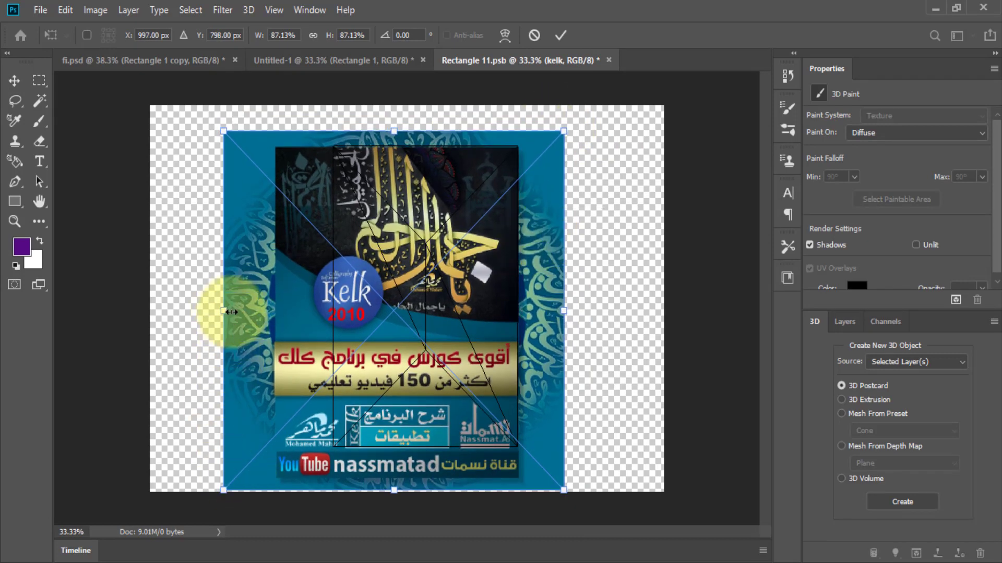
left_click_drag(231, 312, 294, 320)
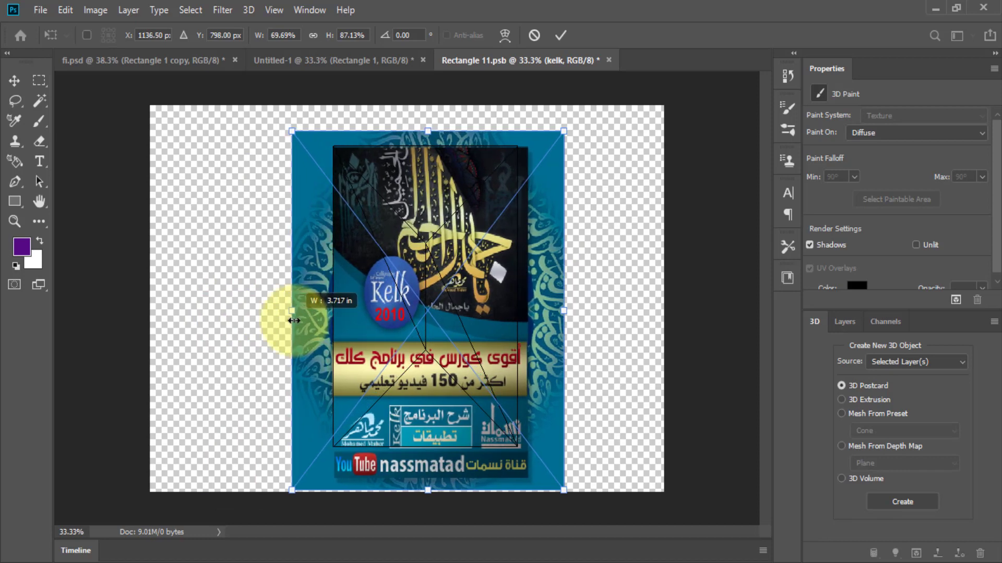
mouse_move(432, 494)
left_mouse_down()
mouse_move(425, 481)
mouse_move(440, 465)
mouse_move(429, 459)
left_mouse_up()
left_click_drag(564, 292, 552, 292)
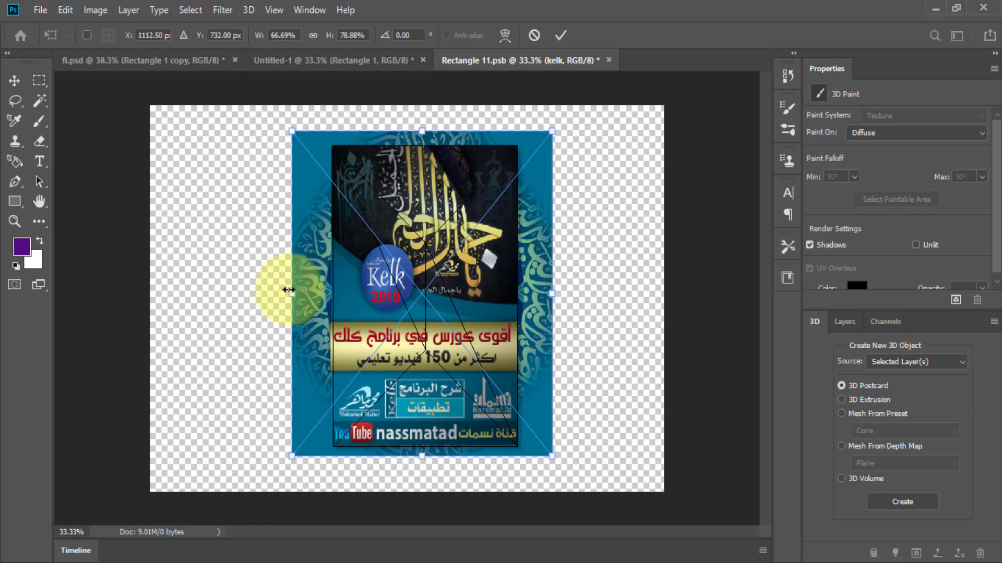
left_click_drag(291, 291, 297, 293)
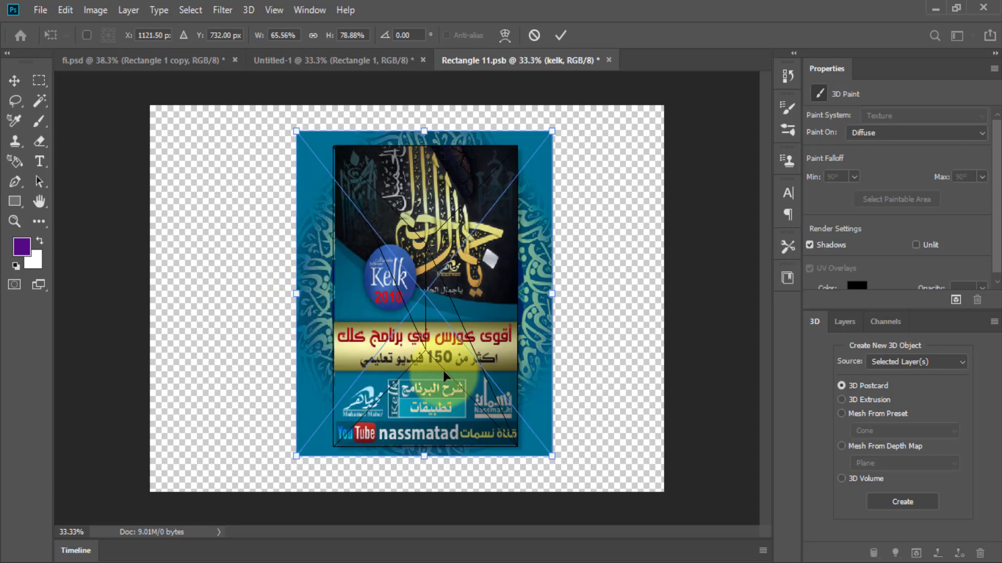
Commit the kelk image, then select Rectangle 1 Extrusion Material in the 3D scene
left_click(567, 39)
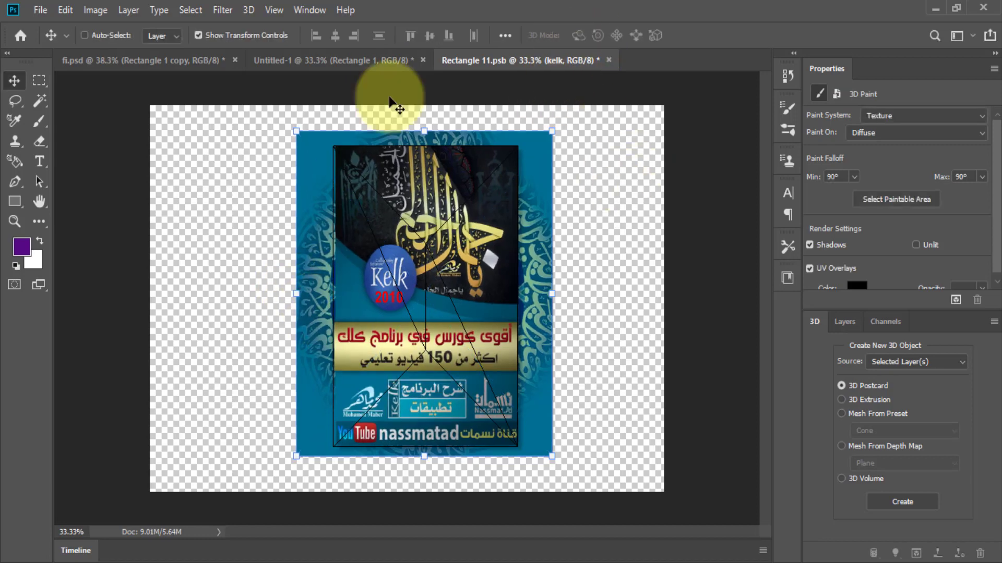
left_click(327, 61)
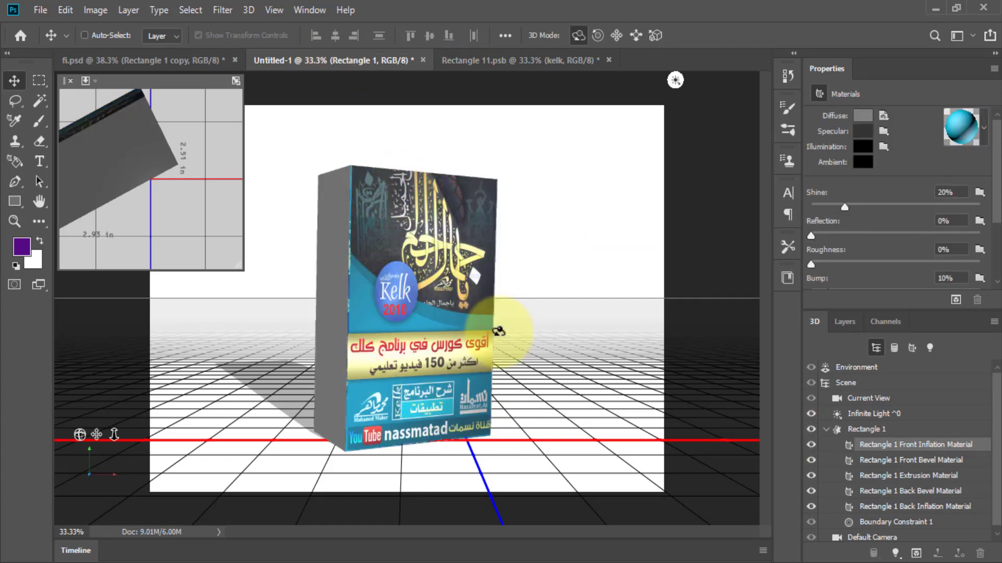
left_click_drag(504, 340, 329, 428)
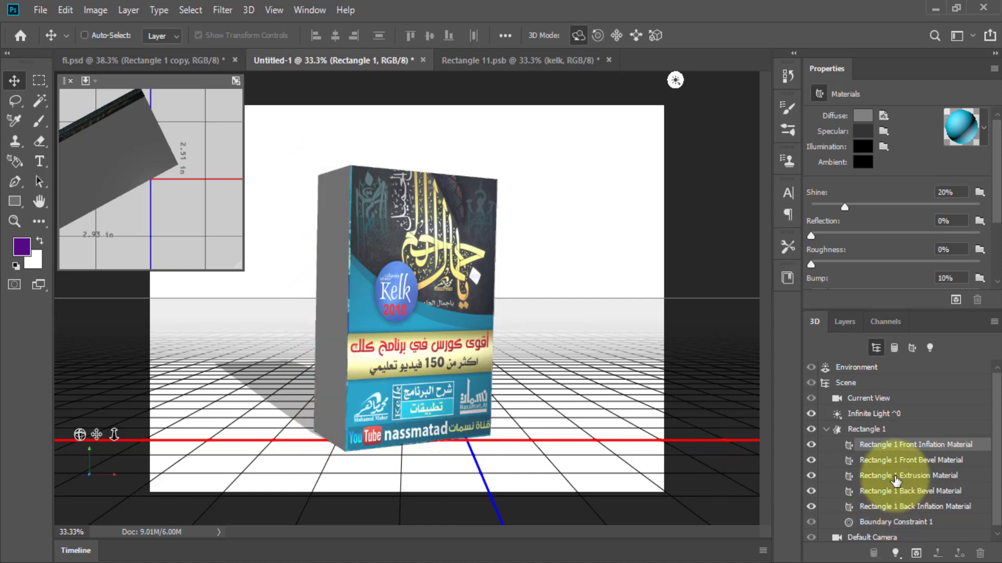
left_click(895, 480)
Open the extrusion material's Diffuse texture as its own document via Edit Texture
left_click(882, 113)
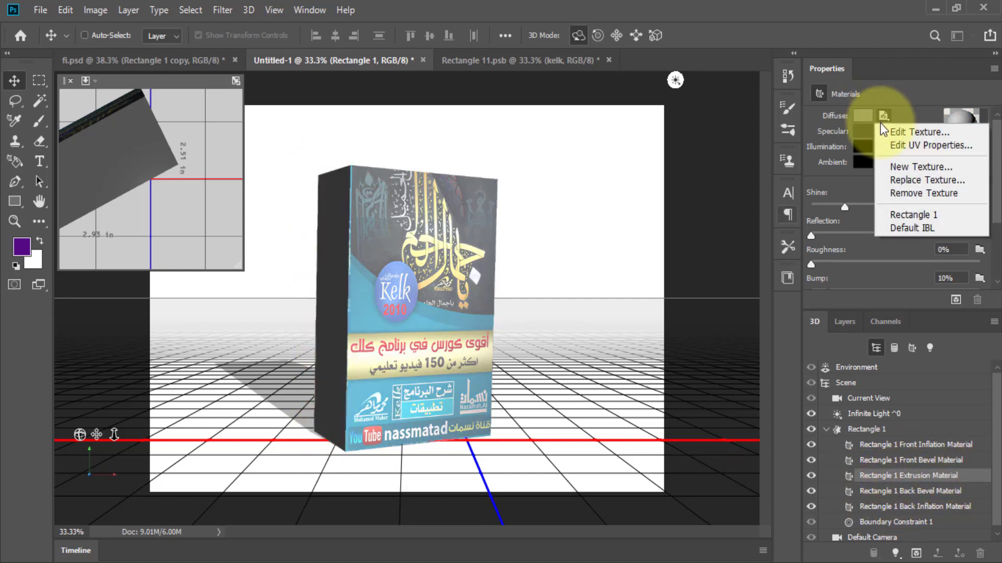
left_click(894, 132)
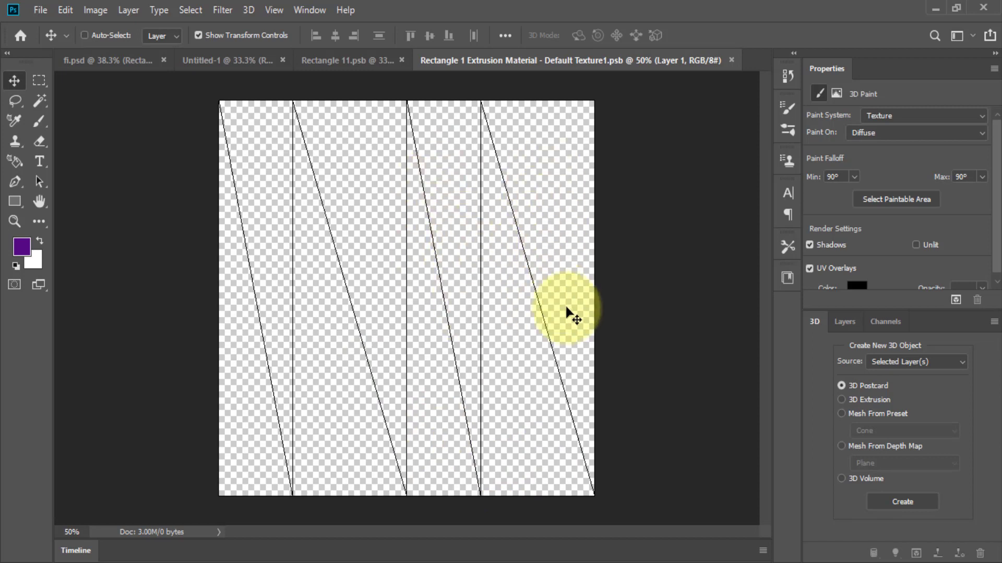
Place the kelk image on the side texture and rasterize its layer
left_click(201, 501)
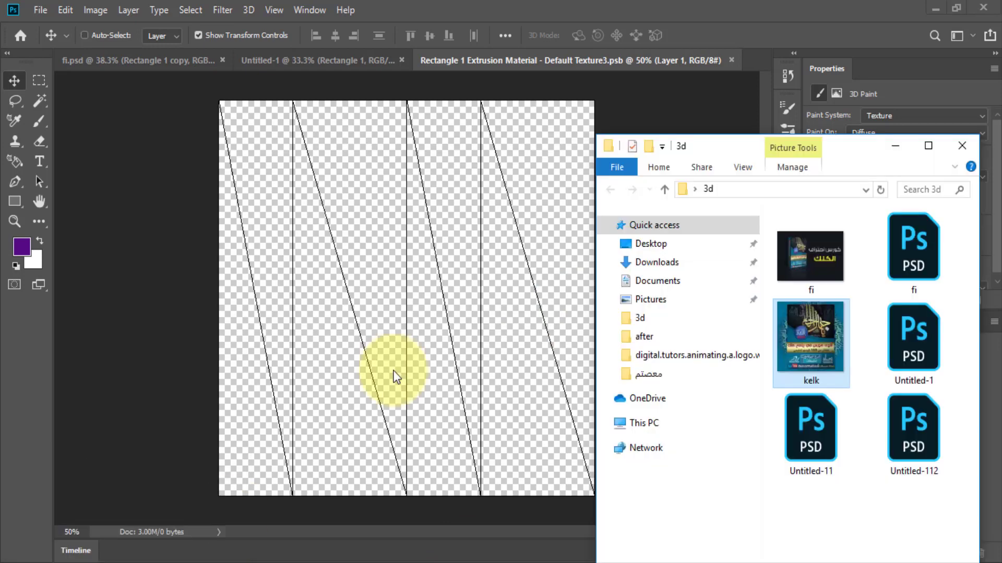
left_click_drag(794, 342, 477, 317)
left_click_drag(425, 295, 425, 296)
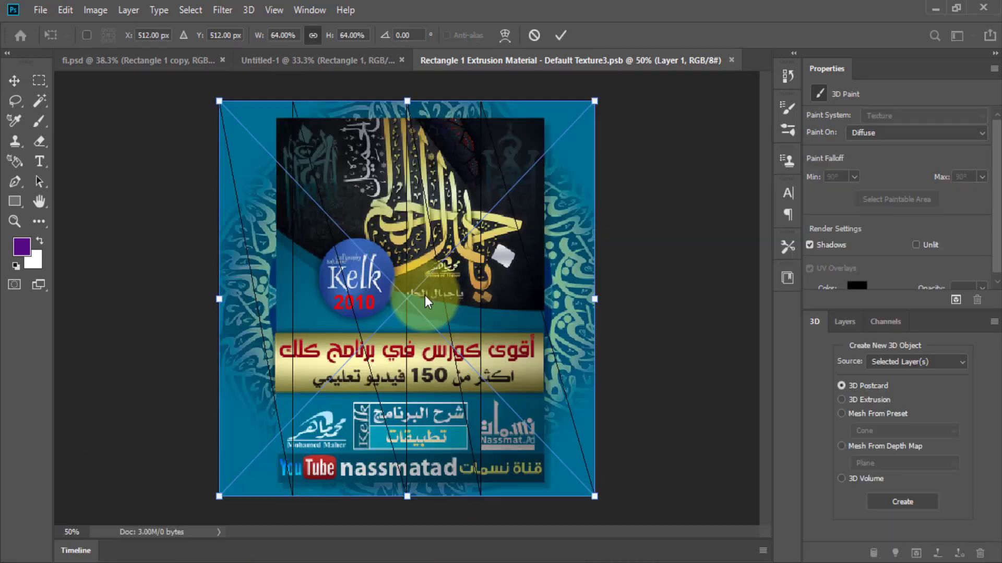
left_click(561, 35)
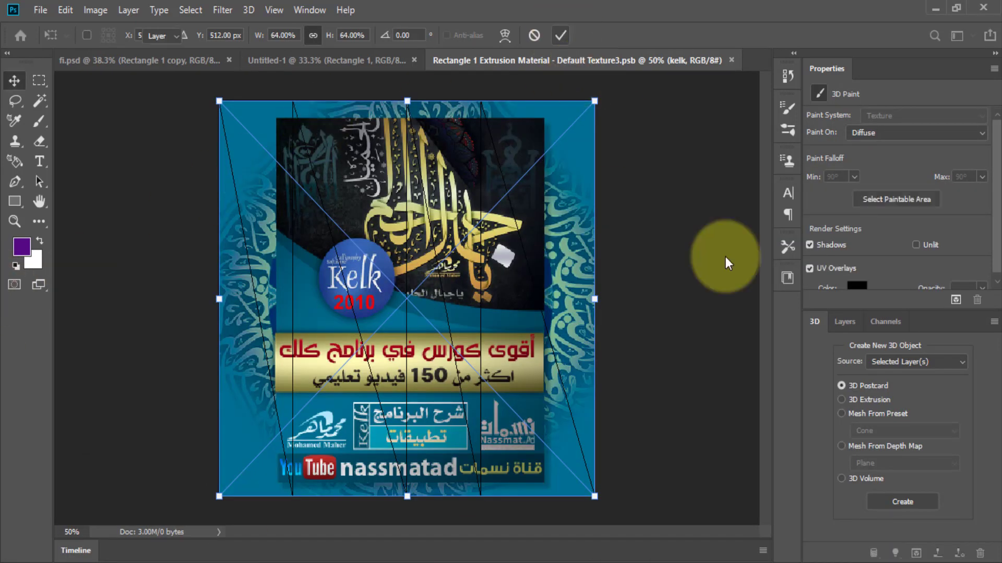
left_click(845, 322)
right_click(920, 426)
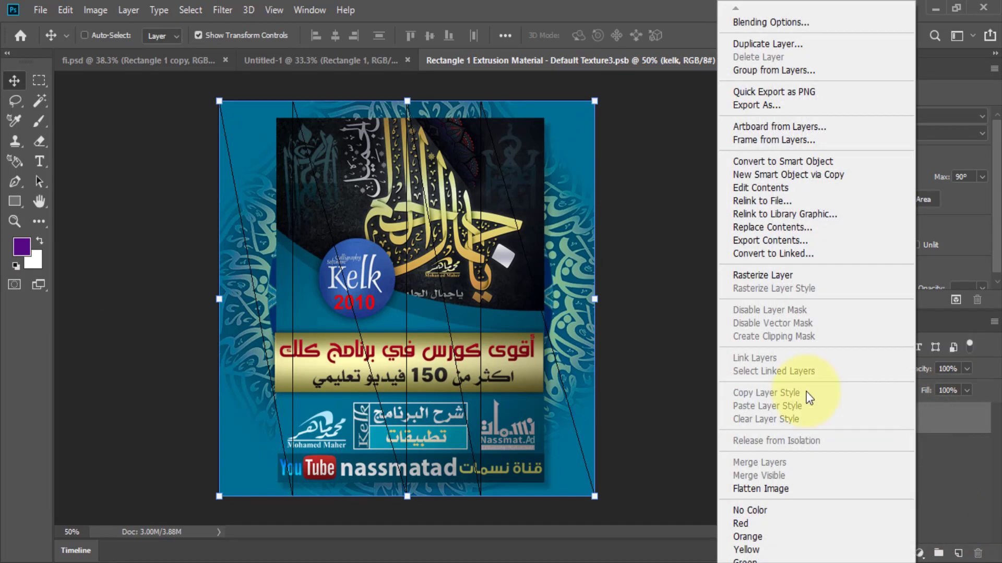
left_click(768, 277)
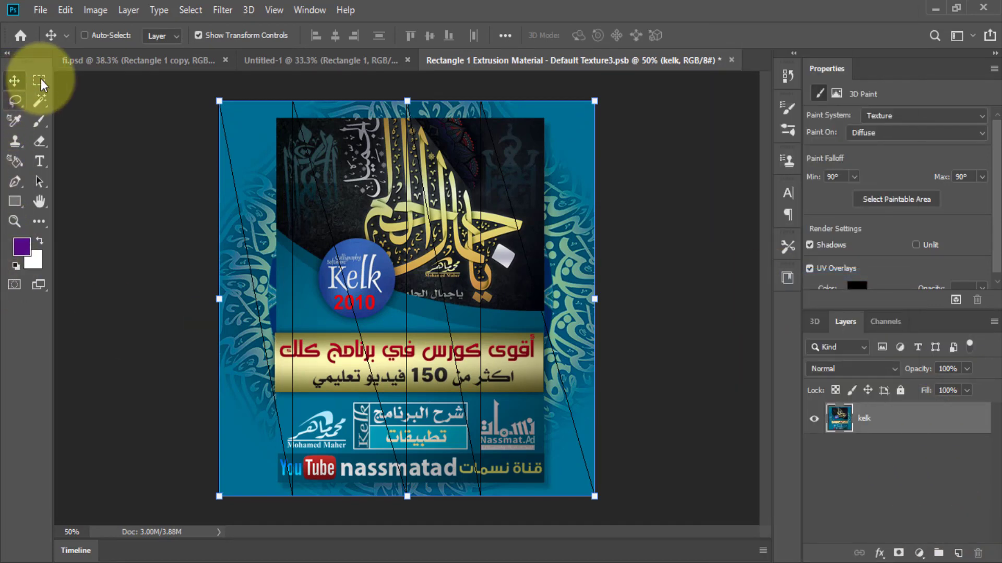
Cut the YouTube nassmatad strip onto its own layer with Layer via Cut
left_click(39, 80)
left_click_drag(277, 452, 551, 483)
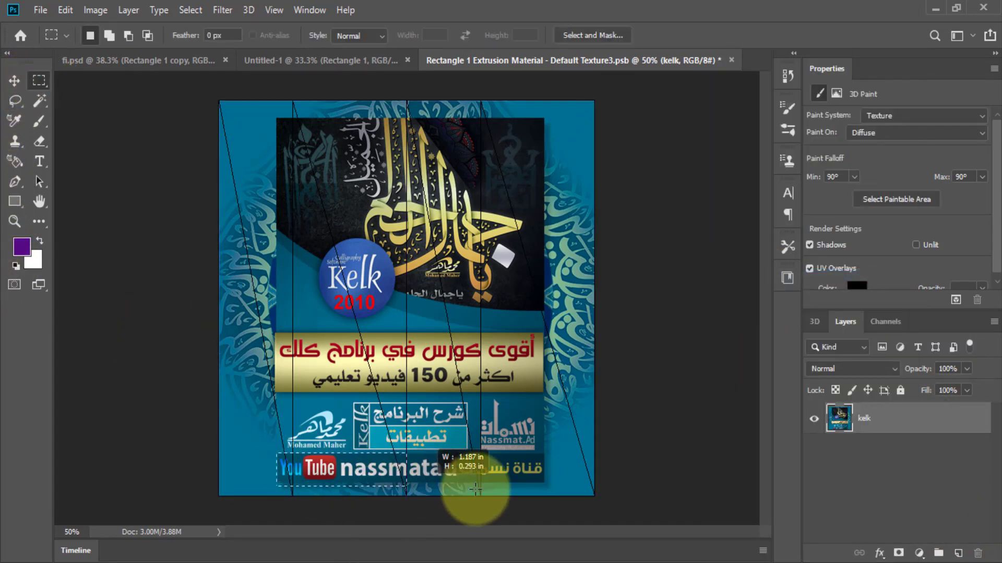
right_click(536, 485)
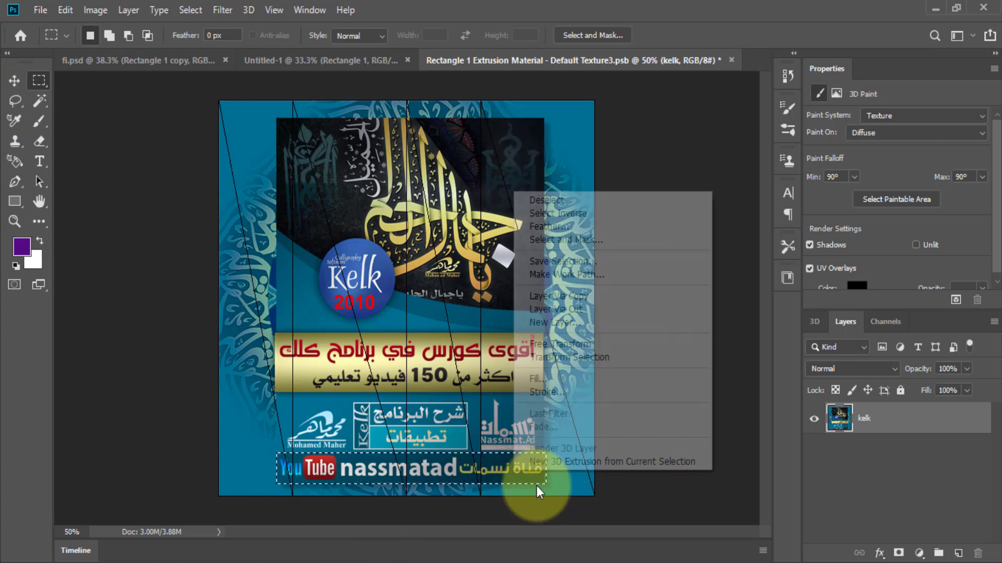
left_click(574, 310)
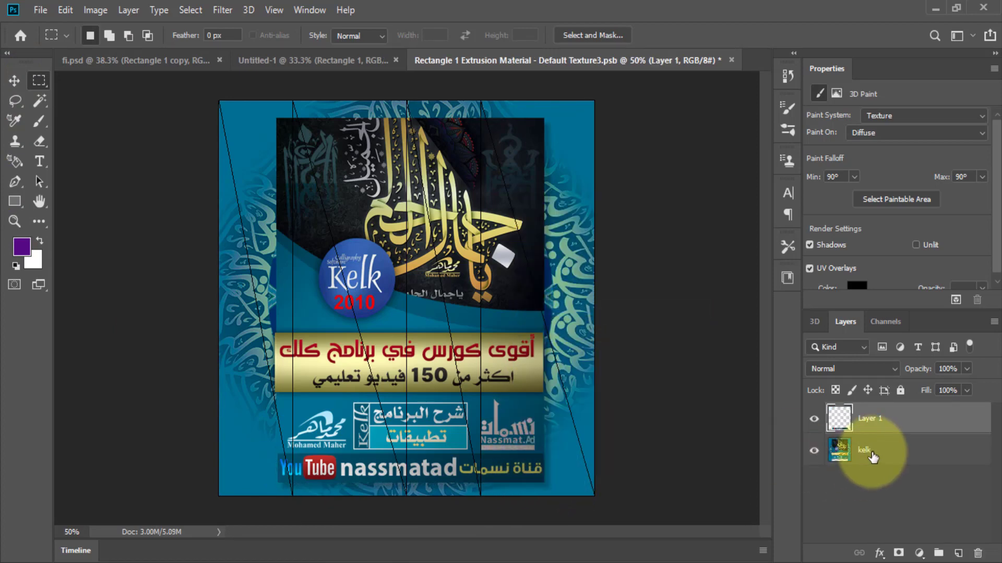
left_click(895, 453)
Delete the leftover kelk layer and move the YouTube strip up to mid-canvas
left_click_drag(967, 491, 978, 553)
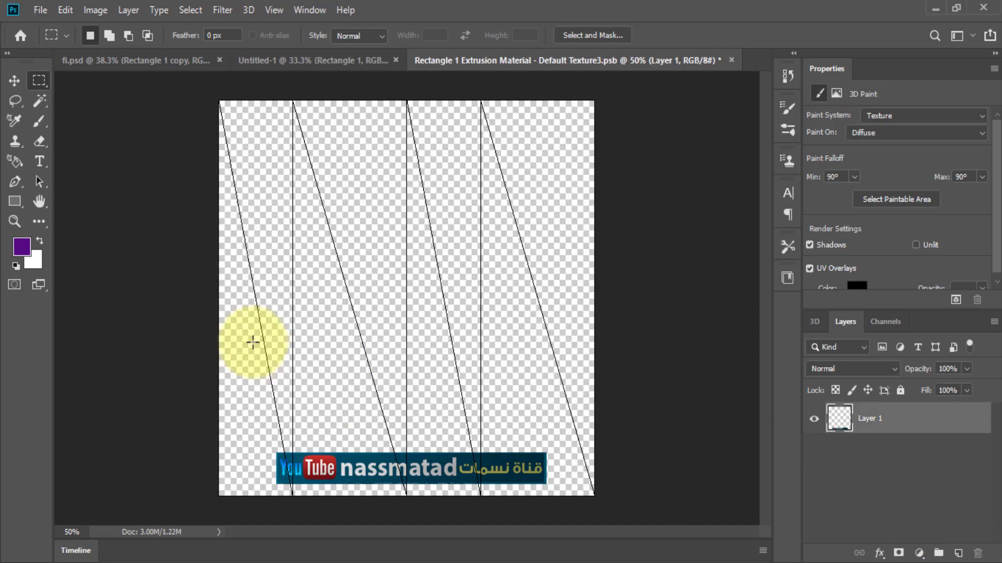
left_click(14, 80)
left_click_drag(353, 468, 402, 312)
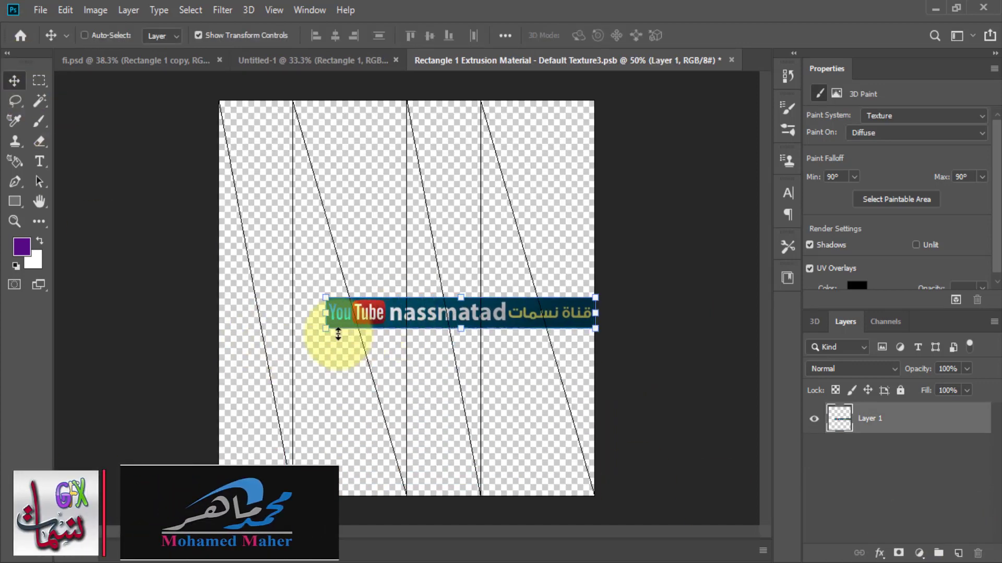
Rotate the YouTube strip upright and stretch it over the right panel's full height
mouse_move(325, 333)
left_mouse_down()
mouse_move(398, 413)
mouse_move(468, 454)
mouse_move(478, 497)
left_mouse_up()
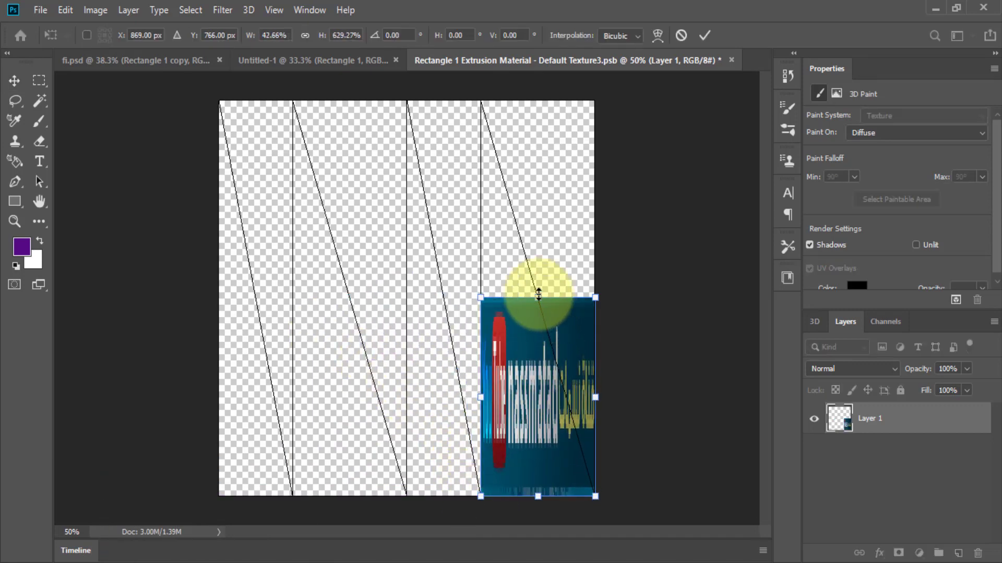
left_click_drag(537, 297, 525, 99)
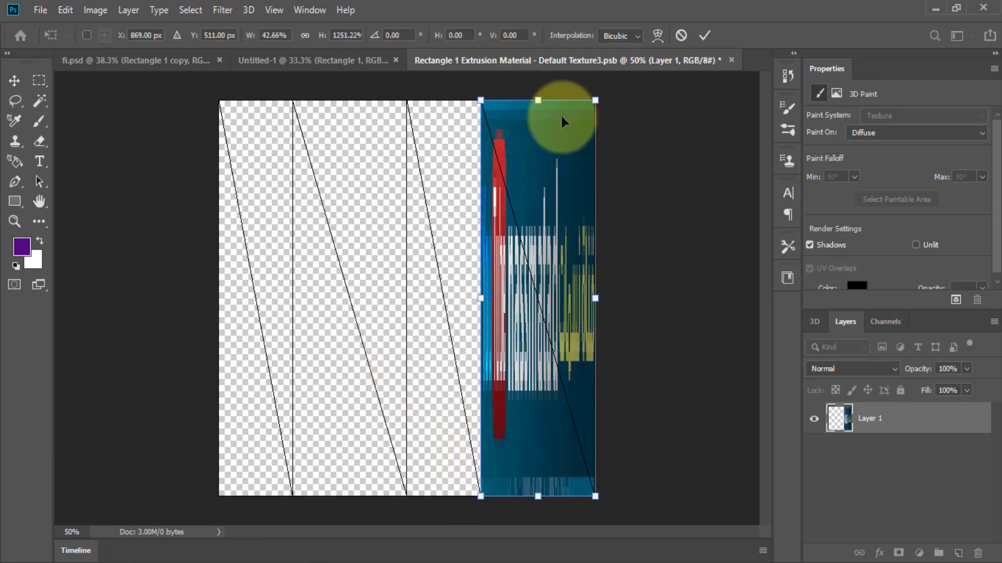
left_click(709, 34)
left_click(815, 322)
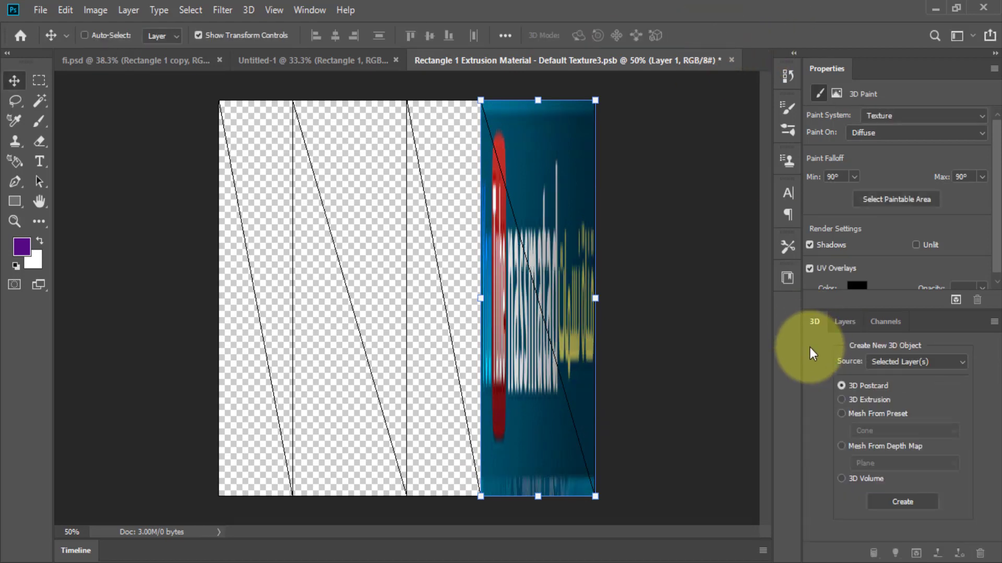
Deepen the box to 0.908-inch extrusion and turn it so more front cover faces the viewer
left_click(901, 503)
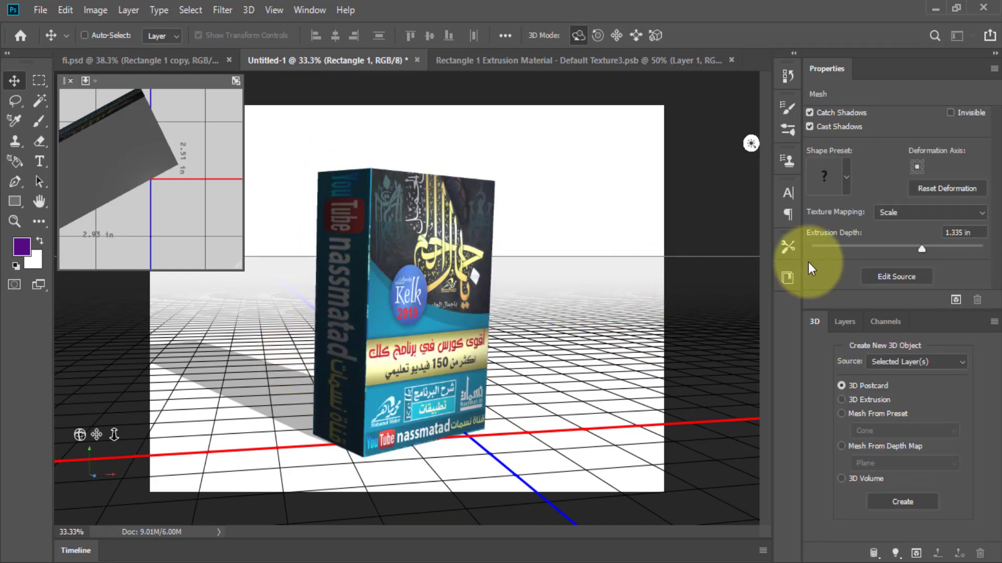
left_click_drag(923, 252, 916, 251)
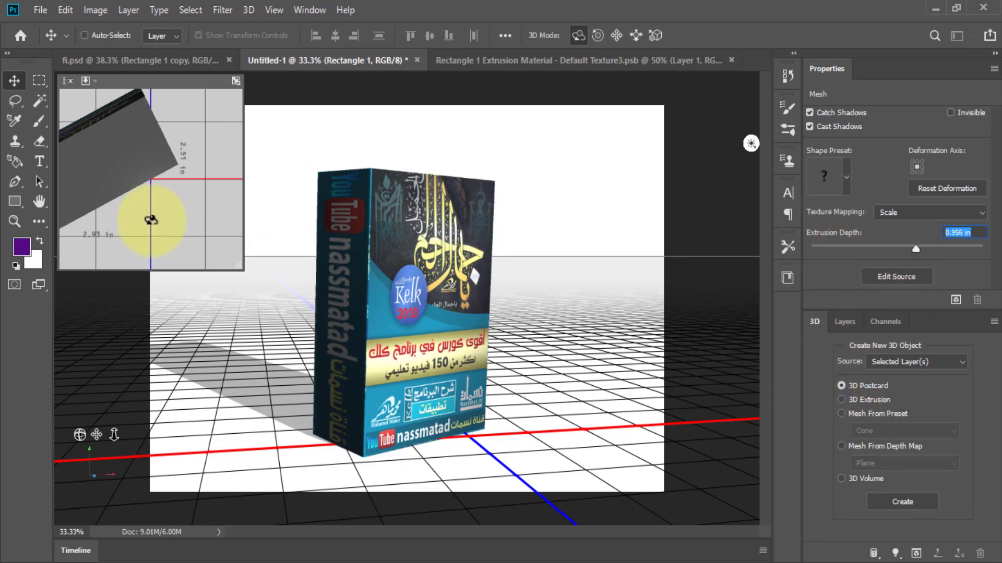
left_click(849, 323)
left_click(815, 322)
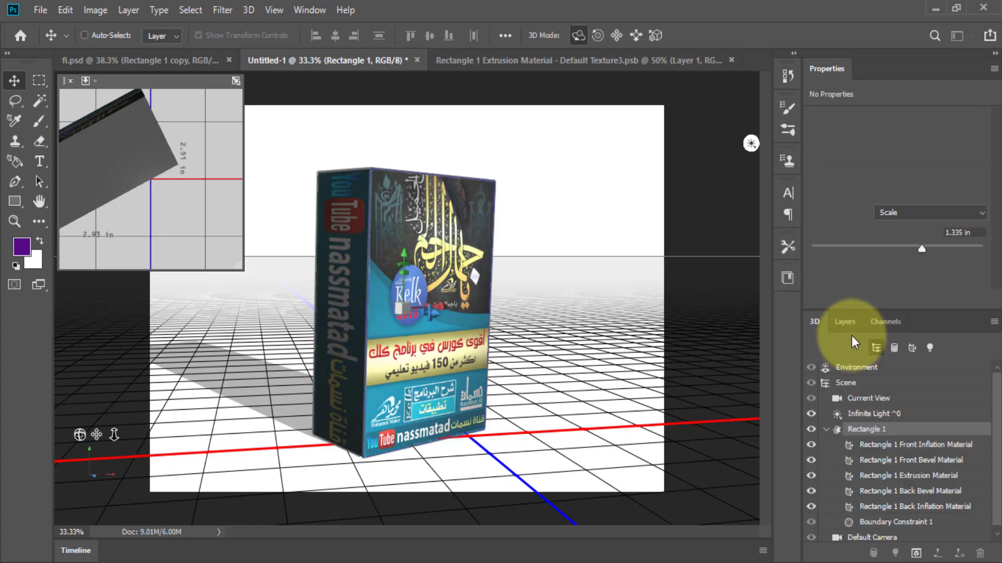
left_click_drag(924, 252, 922, 249)
left_click(922, 249)
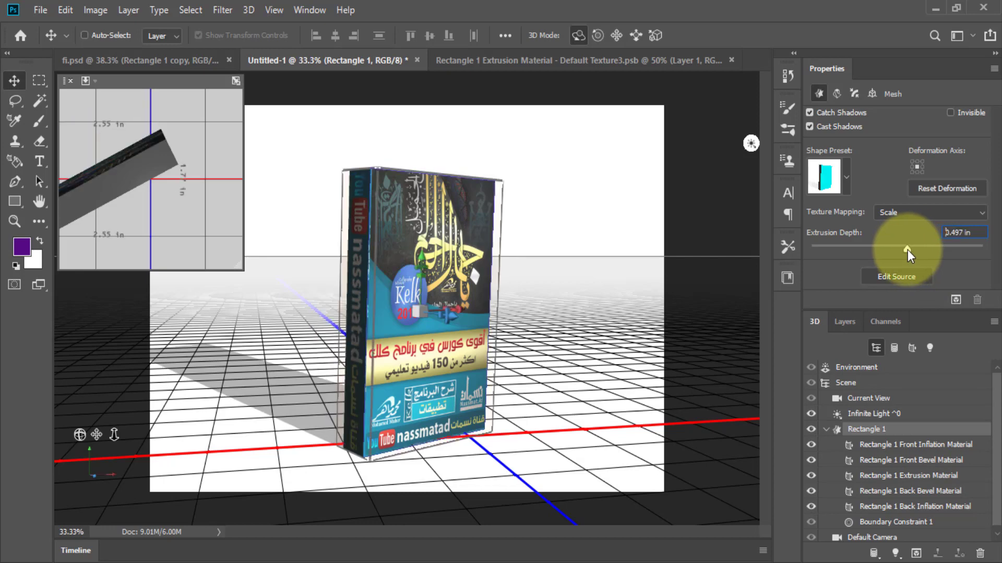
left_click_drag(907, 249, 916, 250)
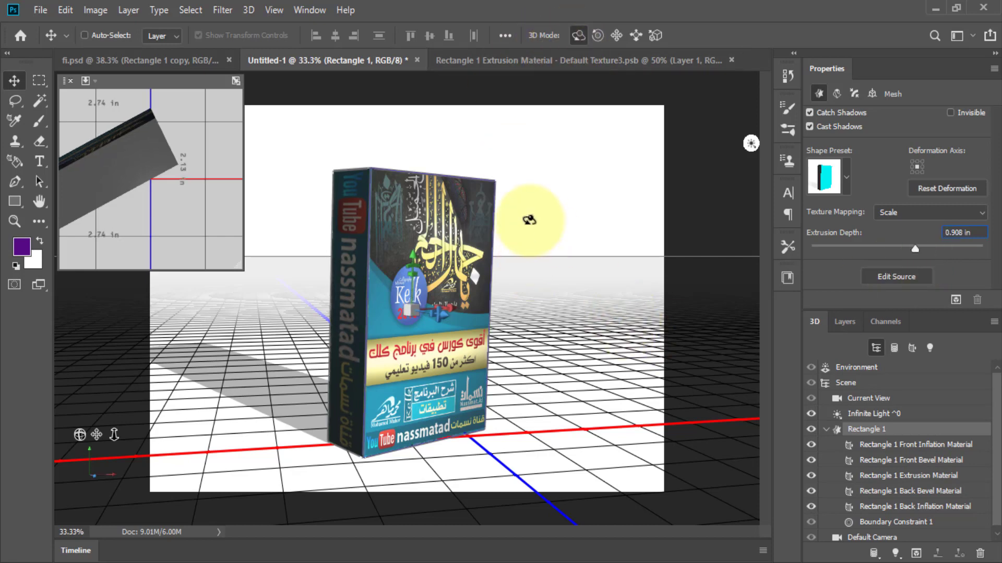
mouse_move(528, 217)
left_mouse_down()
mouse_move(509, 163)
mouse_move(484, 134)
left_mouse_up()
left_click_drag(327, 476, 331, 477)
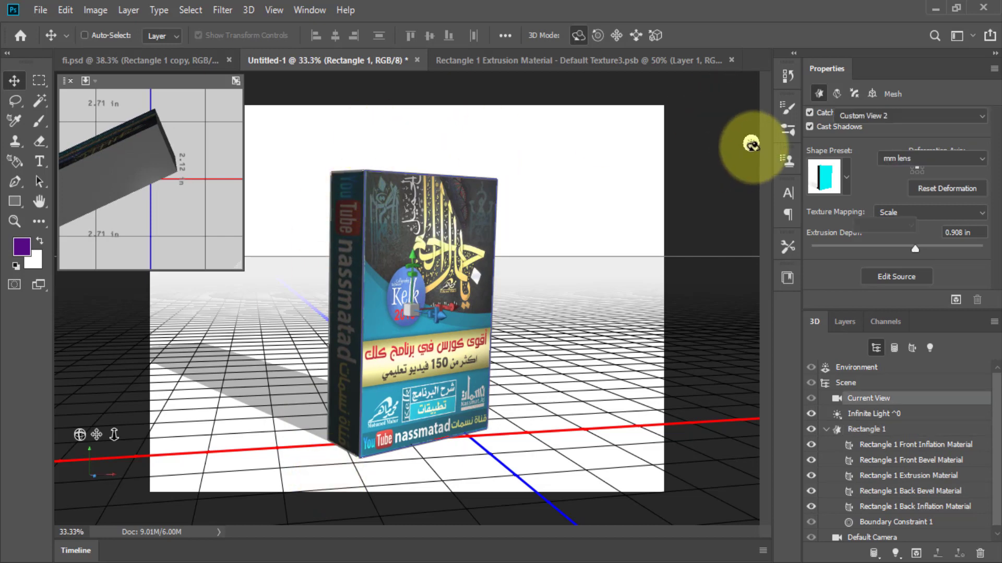
Re-aim the Infinite Light's direction so the box's floor shadow shifts and shortens
left_click(744, 146)
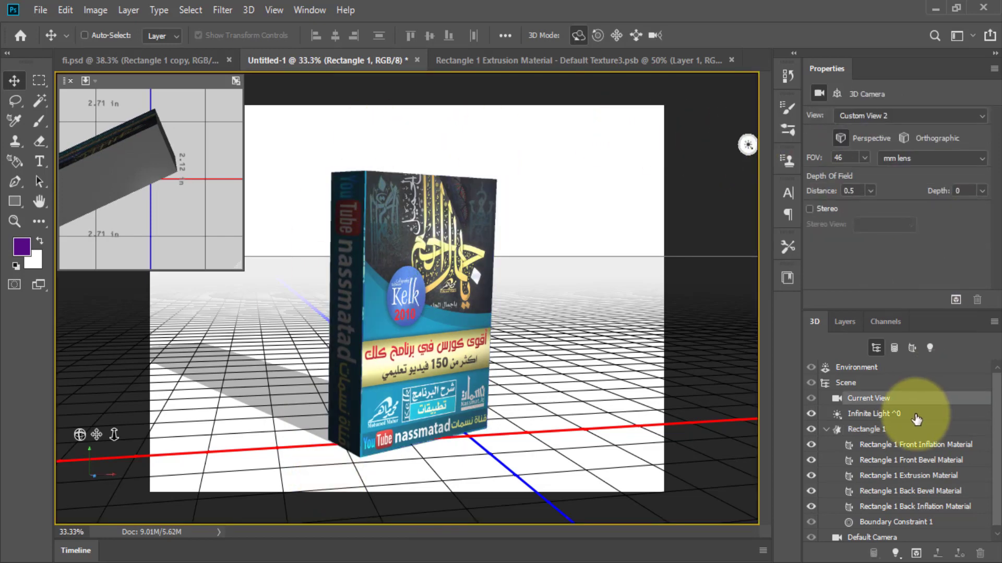
left_click(867, 413)
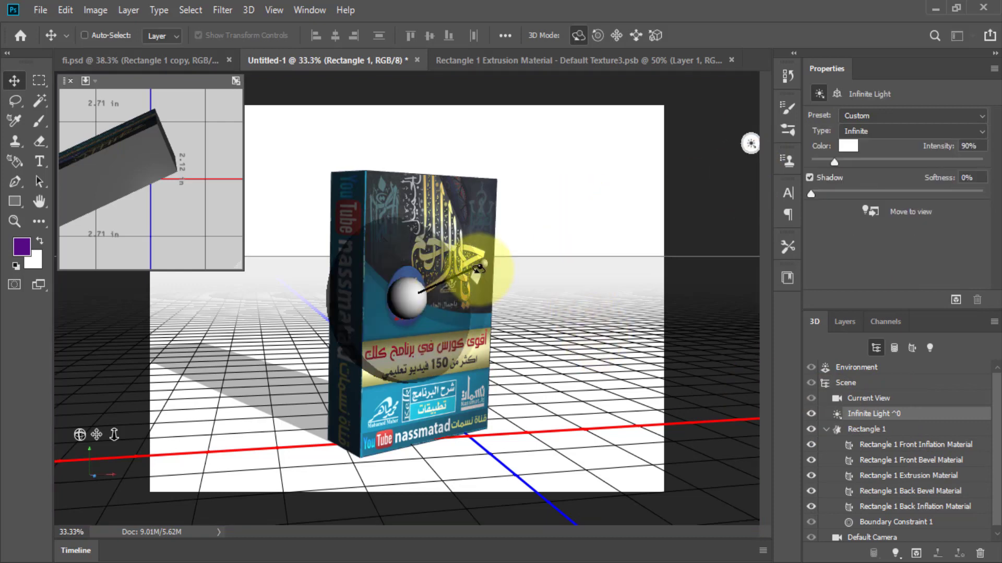
left_click_drag(472, 274, 459, 241)
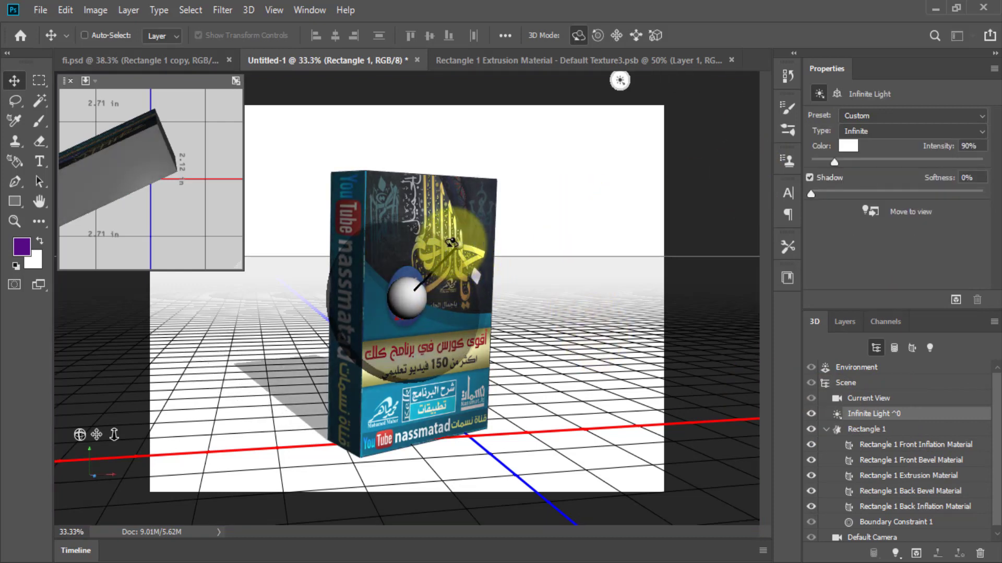
left_click_drag(458, 242, 464, 239)
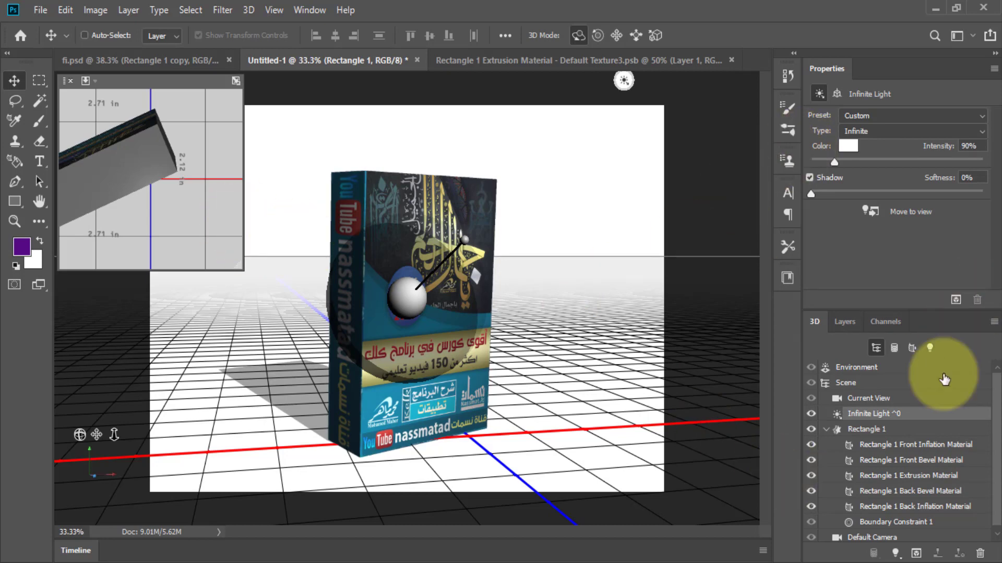
left_click(868, 428)
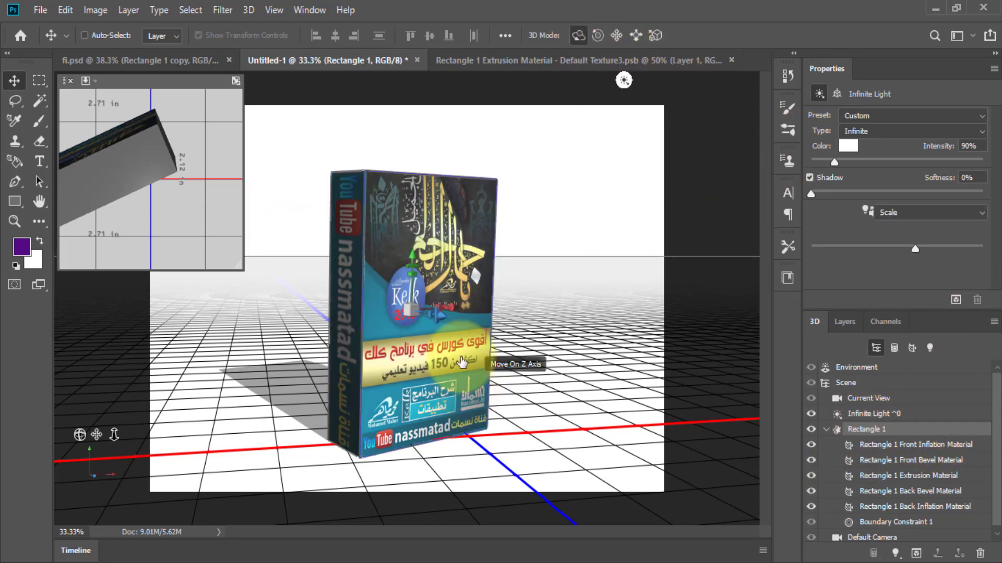
Move the Rectangle 1 box forward along its Z axis
left_click(443, 318)
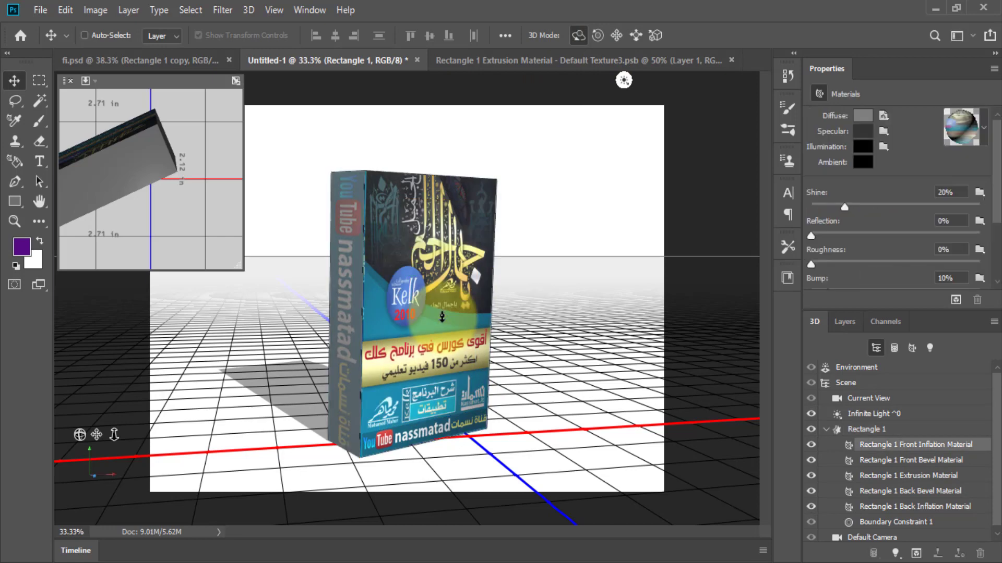
left_click(442, 318)
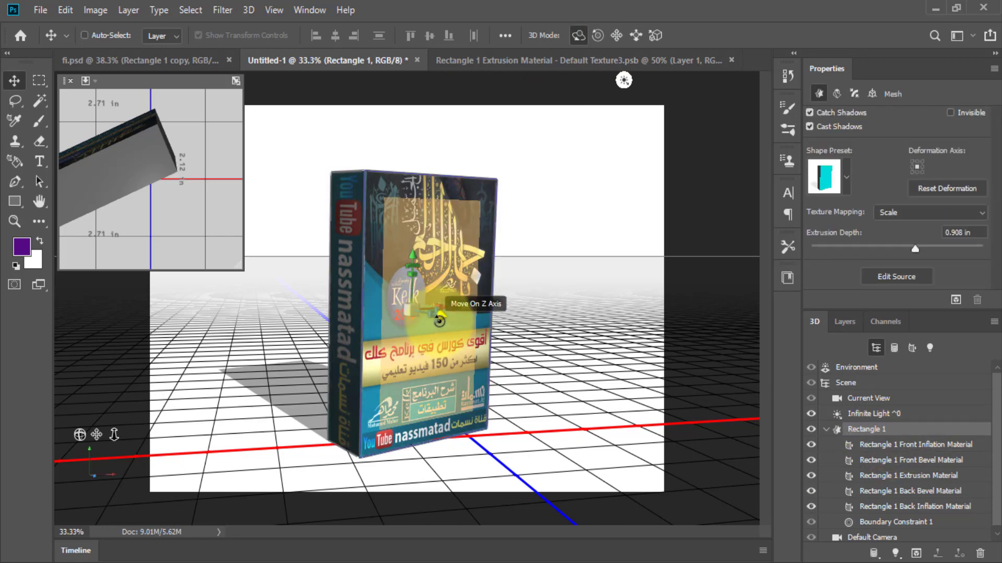
left_click_drag(443, 316, 403, 288)
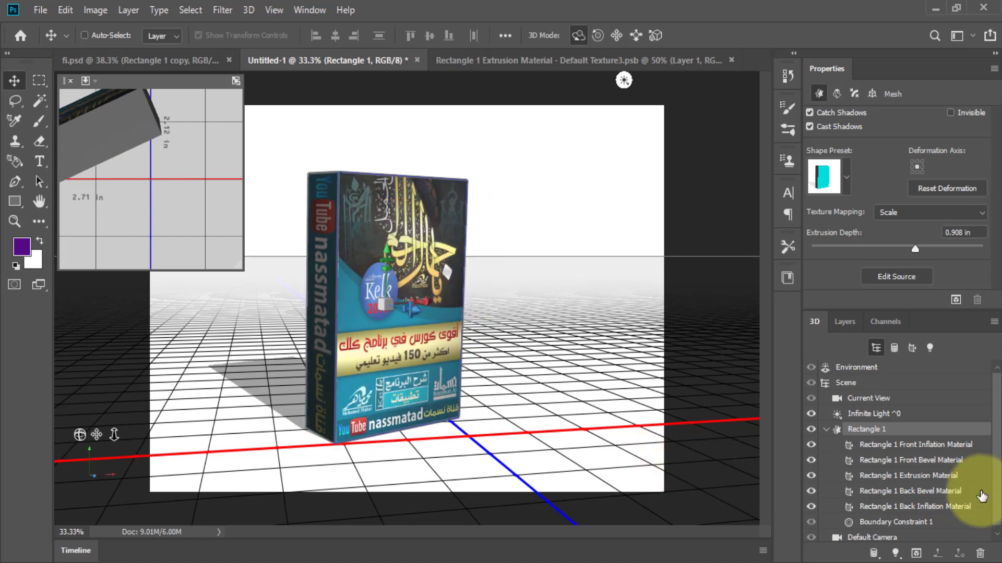
Raise the front material's shine slightly and set the extrusion material's shine to 31%
left_click(898, 446)
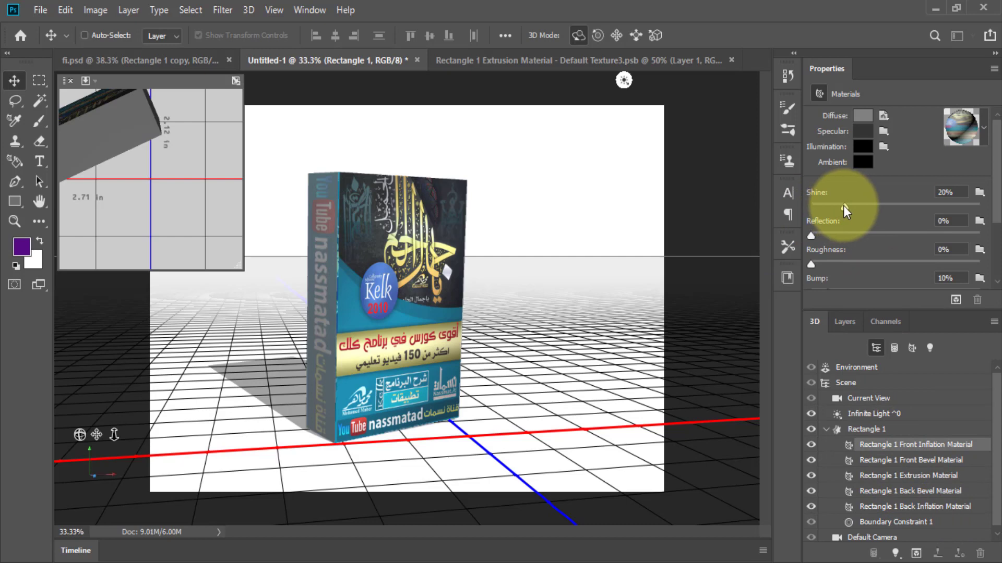
left_click_drag(843, 206, 851, 207)
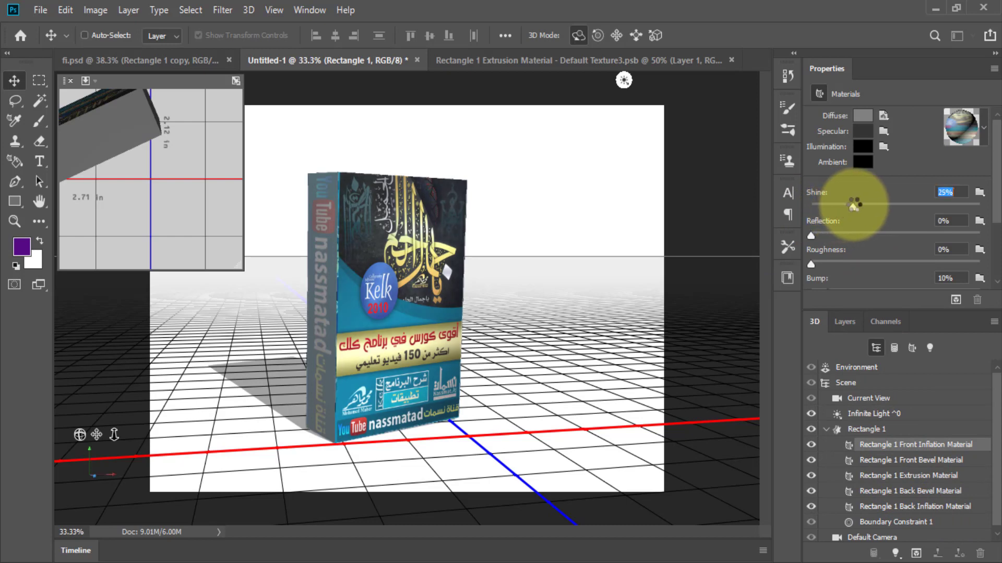
left_click(891, 477)
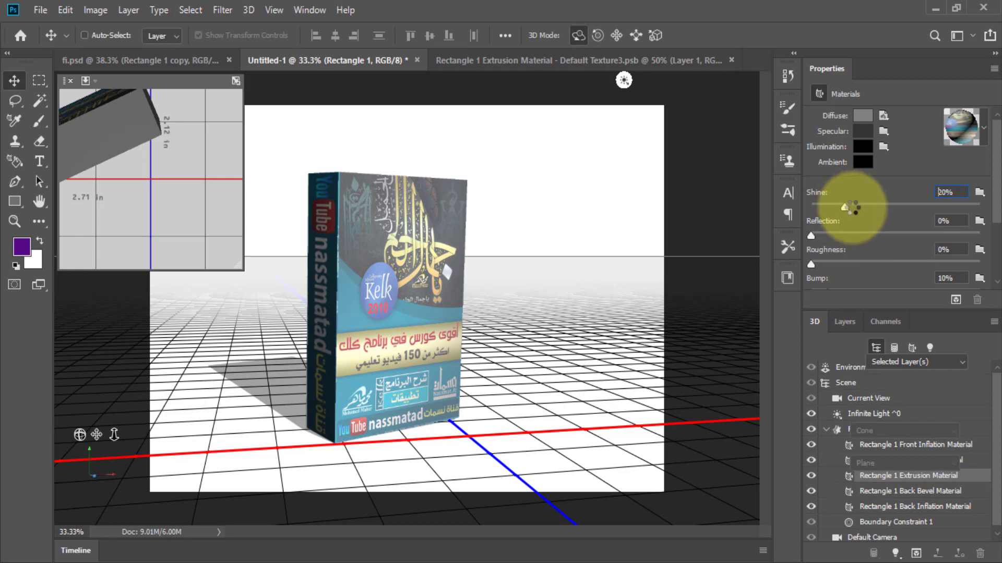
left_click_drag(869, 214, 863, 219)
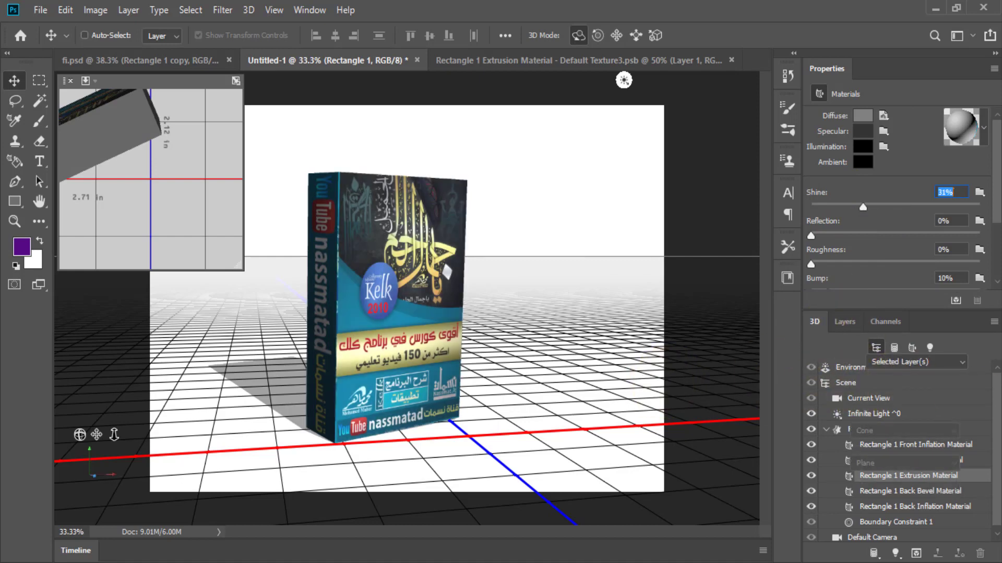
key("F7")
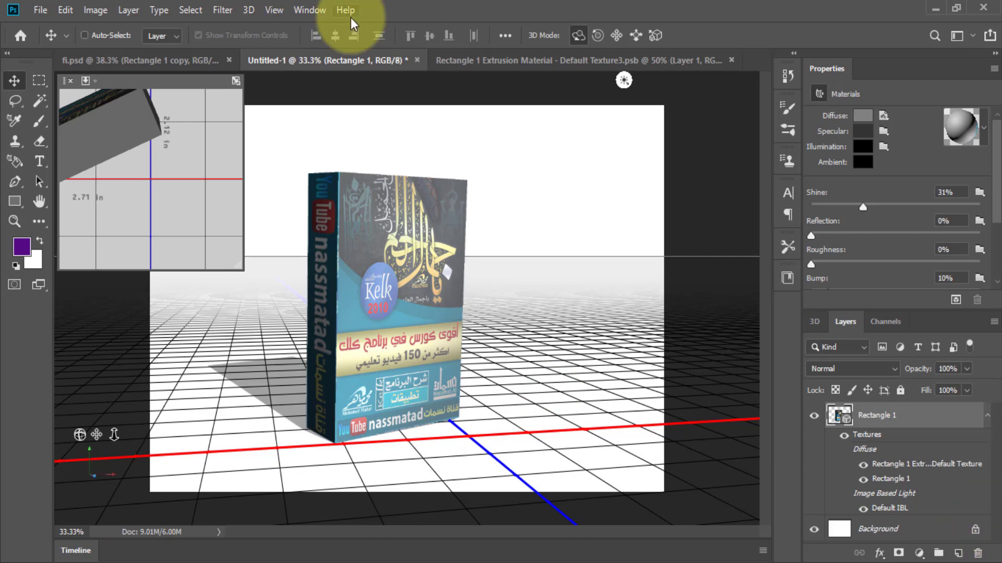
Render the Kelk box scene with 3D > Render 3D Layer
left_click(246, 11)
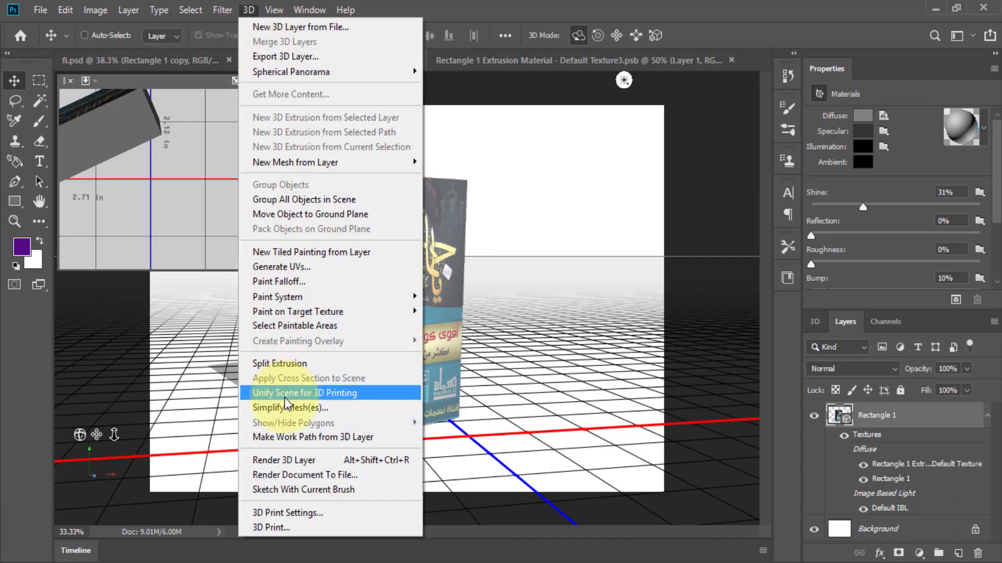
left_click(280, 460)
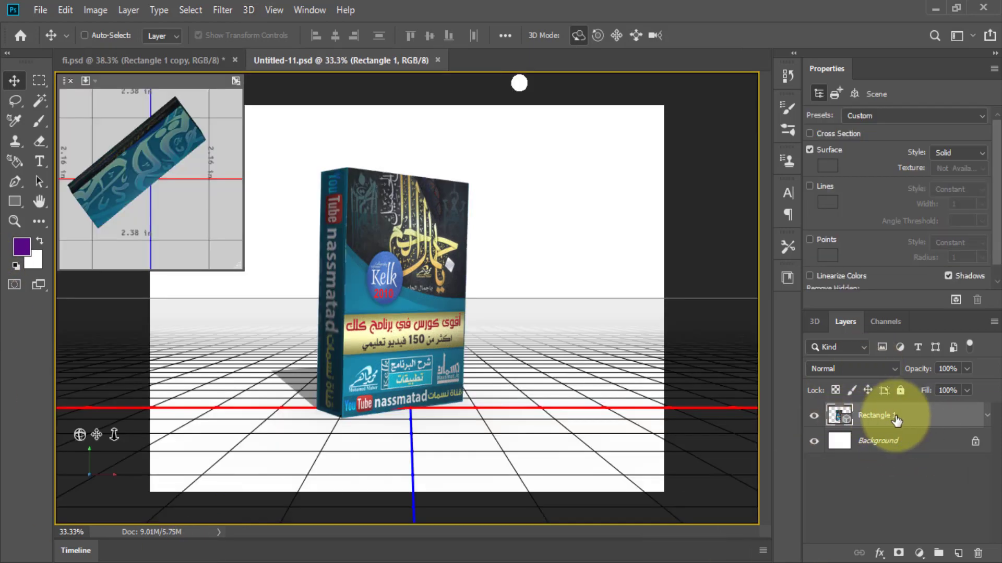
Rasterize the 3D box layer and shift the box slightly left on the canvas
right_click(894, 420)
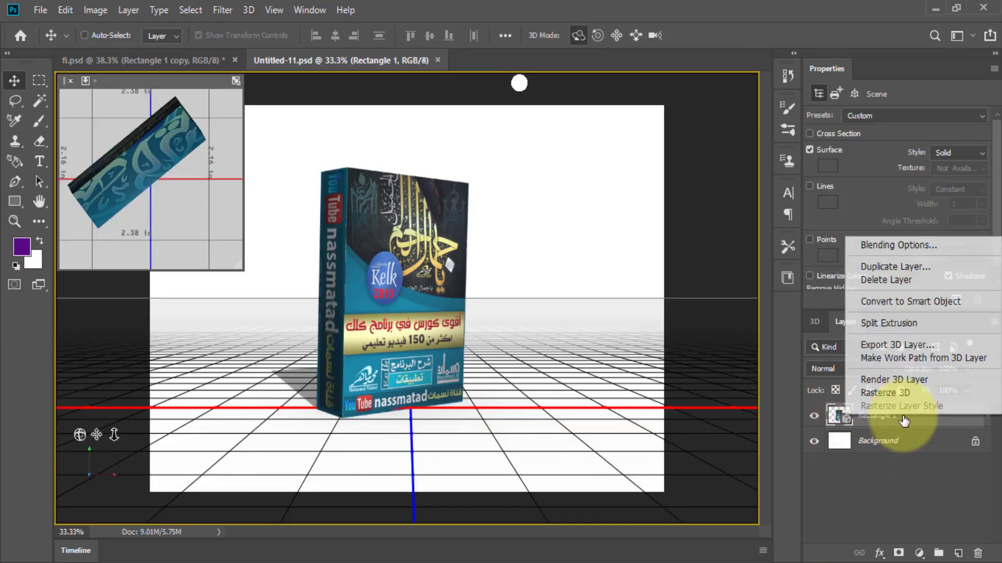
left_click(871, 393)
mouse_move(369, 332)
left_mouse_down()
mouse_move(346, 313)
mouse_move(360, 309)
left_mouse_up()
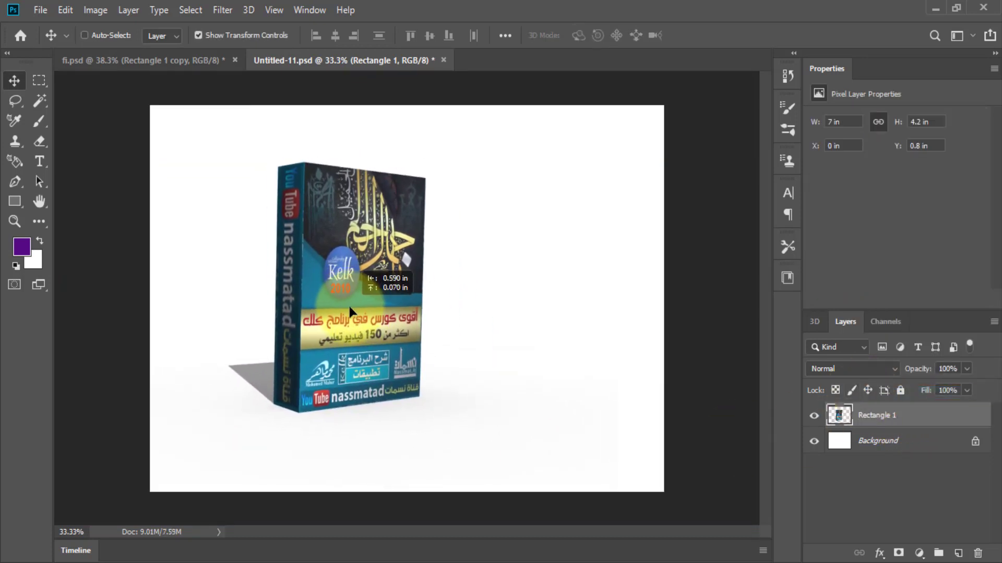
left_click(887, 441)
Add a dark grey Solid Color fill sampled from the box, then duplicate Rectangle 1
left_click(919, 553)
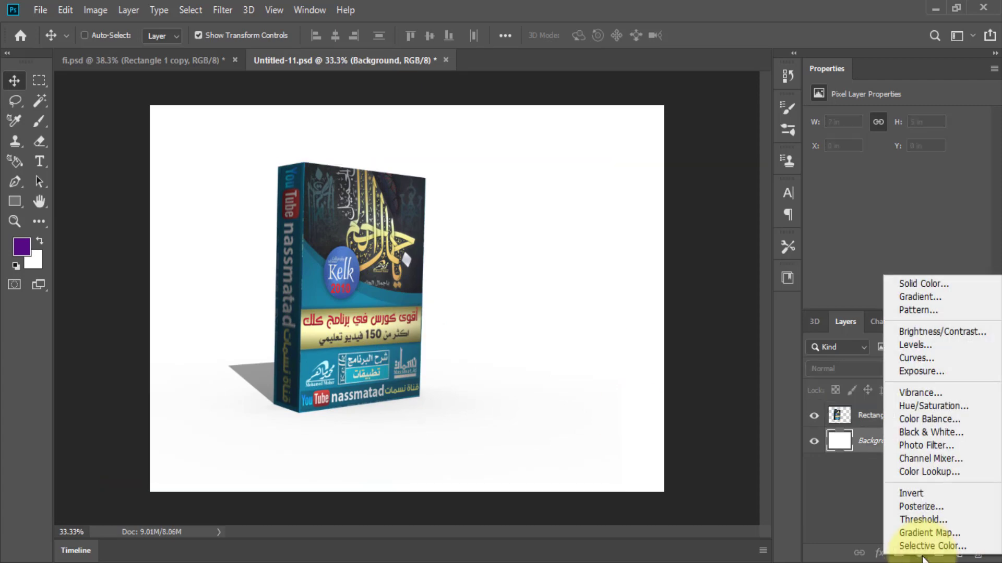
left_click(915, 282)
left_click_drag(406, 179, 421, 288)
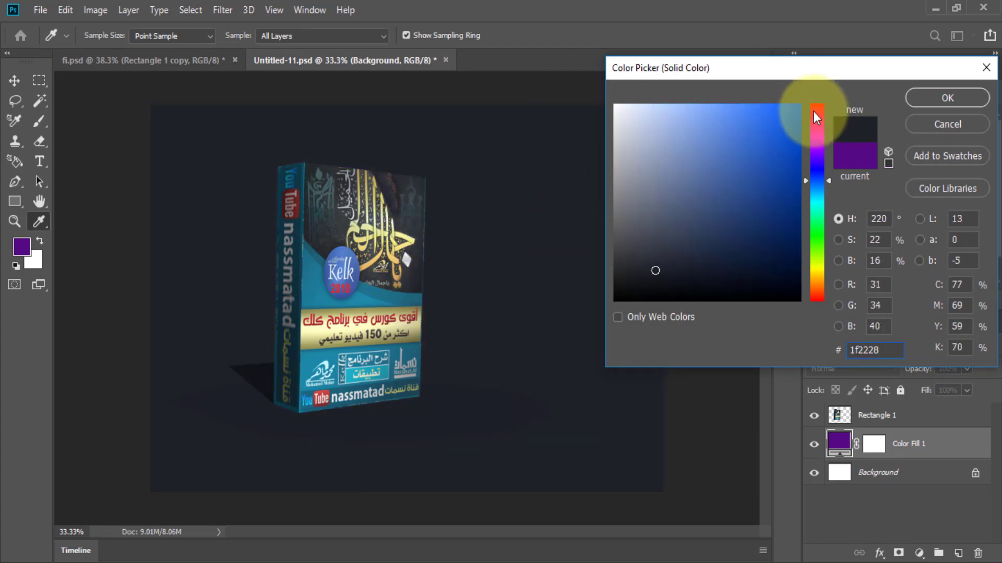
left_click(966, 103)
mouse_move(936, 416)
left_mouse_down()
mouse_move(918, 449)
mouse_move(941, 553)
mouse_move(957, 553)
left_mouse_up()
Flip the copied box layer vertically and place it below the box as a reflection
left_click(876, 441)
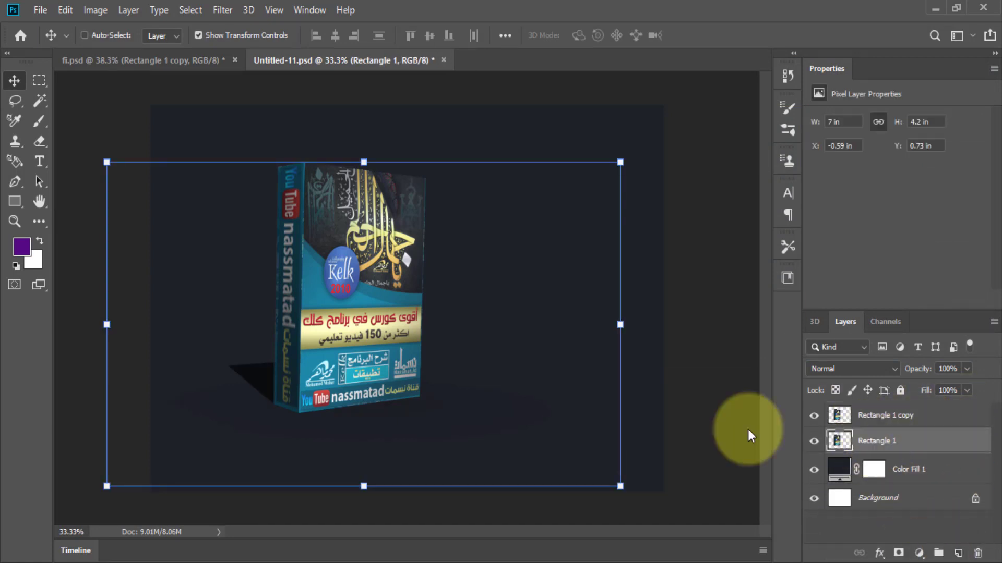
left_click(77, 10)
mouse_move(113, 360)
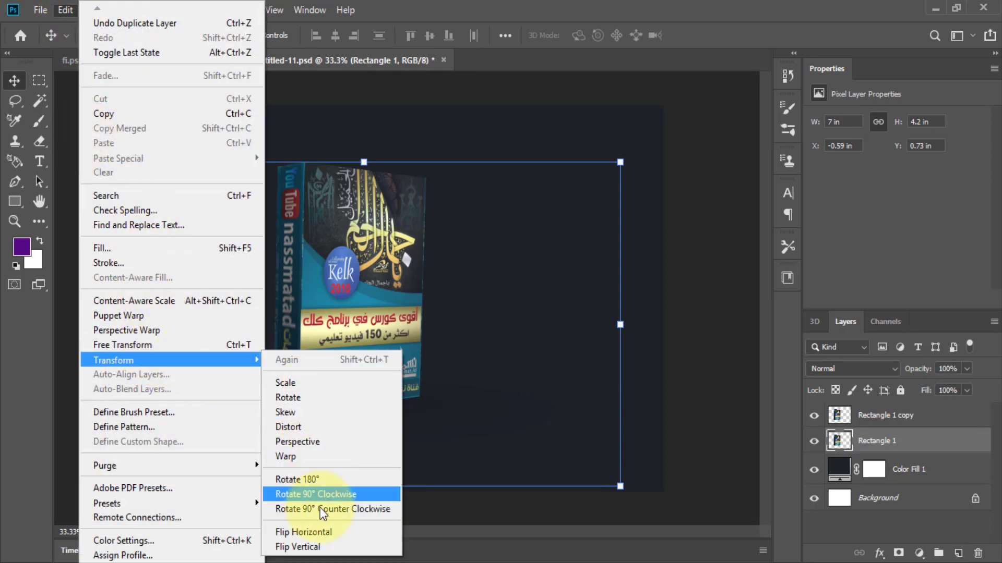
left_click(317, 548)
left_click_drag(313, 544, 377, 463)
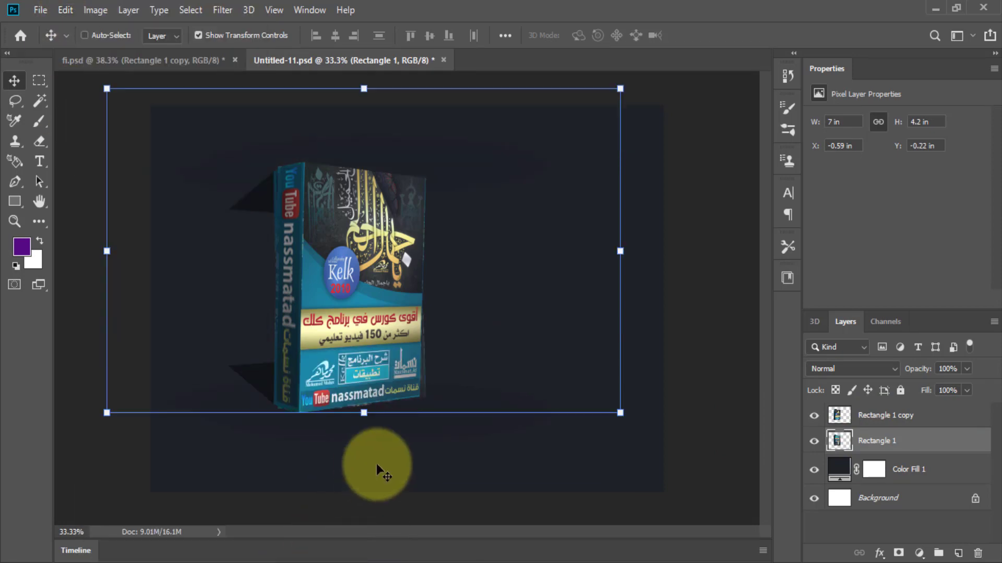
left_click_drag(370, 255, 371, 505)
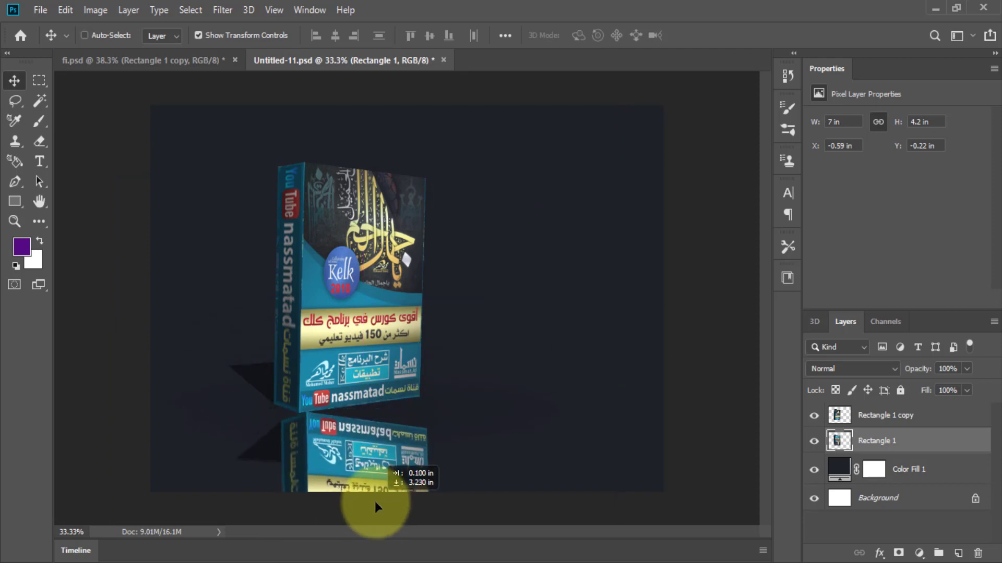
key("z")
scroll(367, 502, "down", 2)
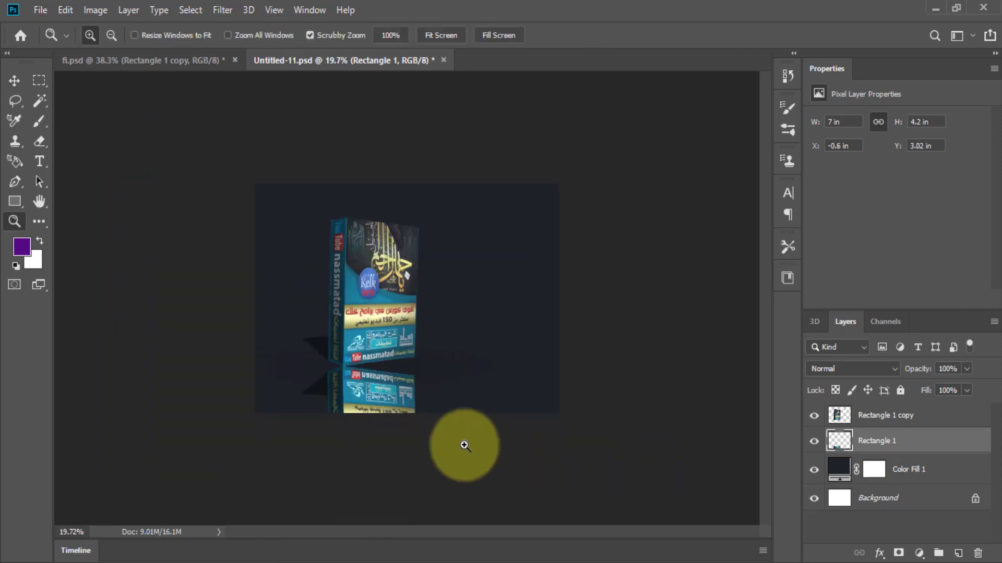
Skew the reflection by raising its right edge to follow the box's angled bottom
left_click(67, 9)
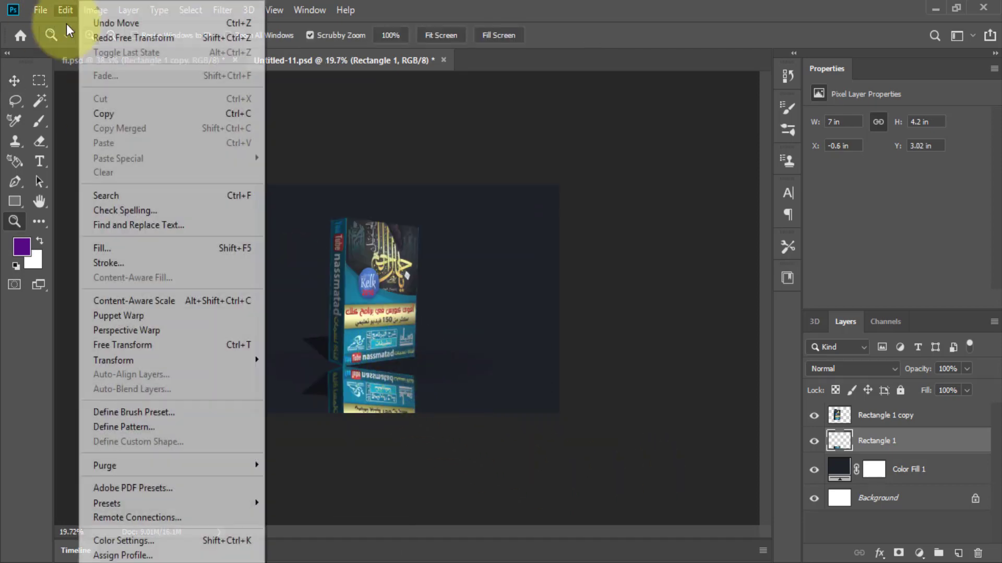
mouse_move(181, 238)
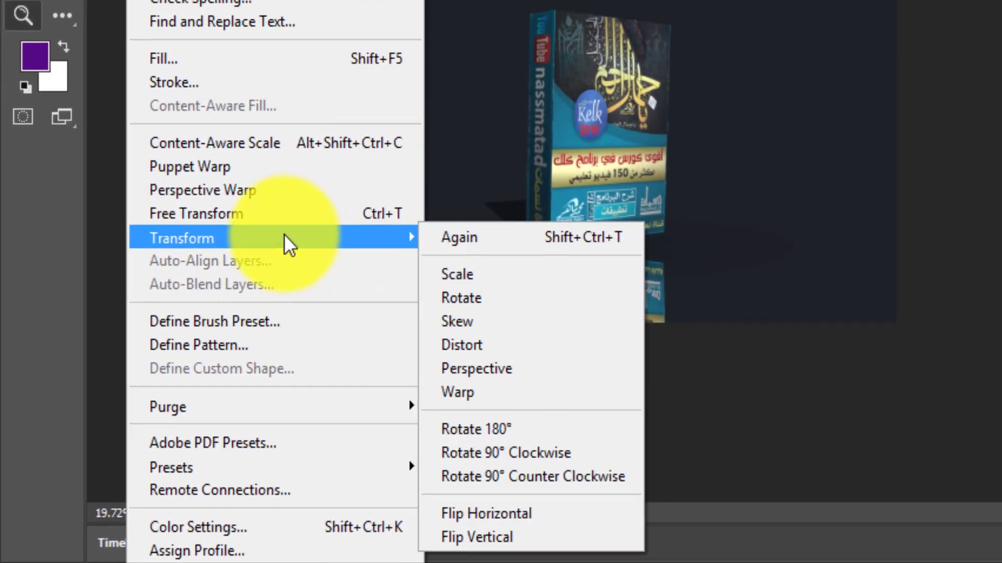
left_click(481, 327)
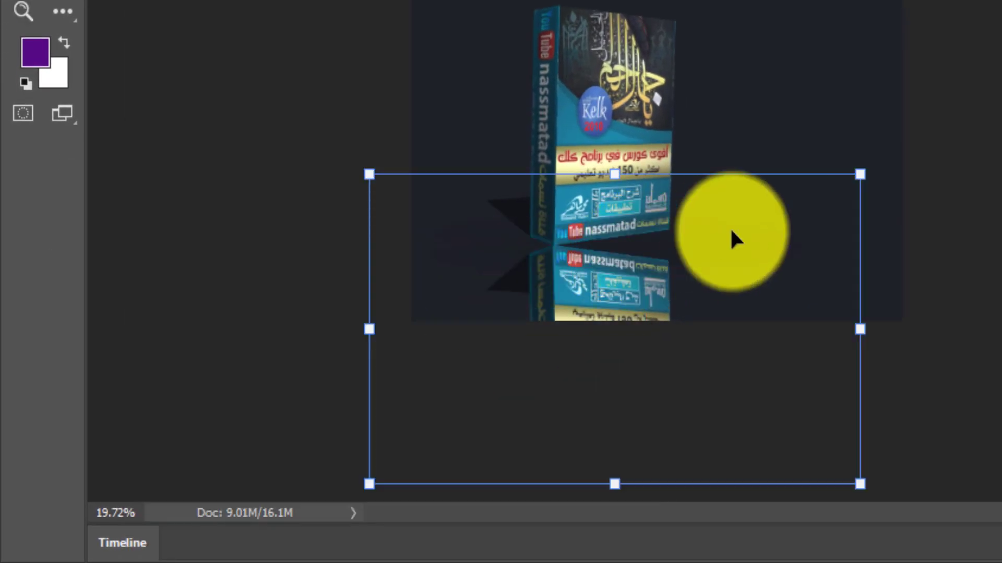
left_click_drag(860, 329, 859, 275)
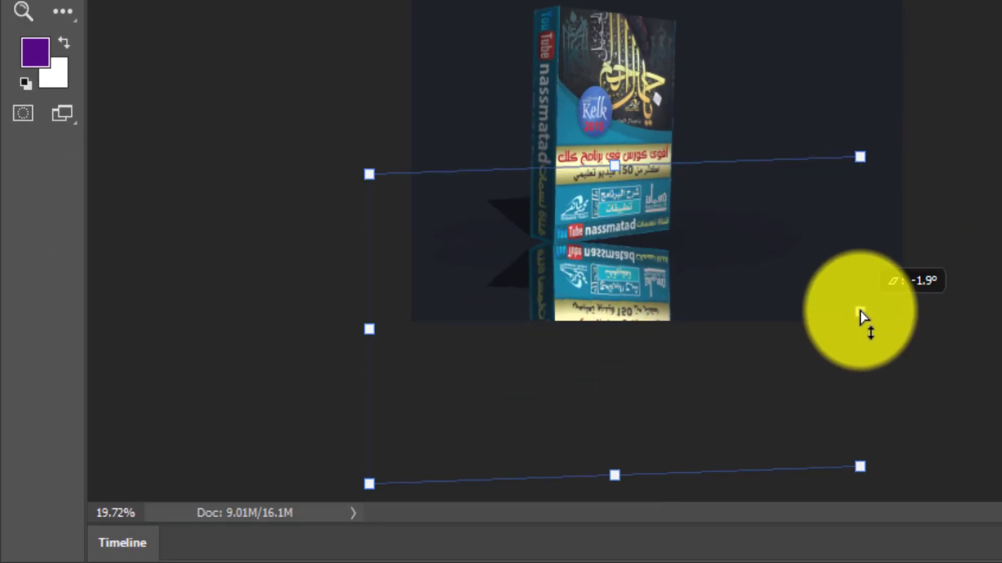
left_click_drag(558, 291, 570, 308)
left_click_drag(870, 300, 864, 269)
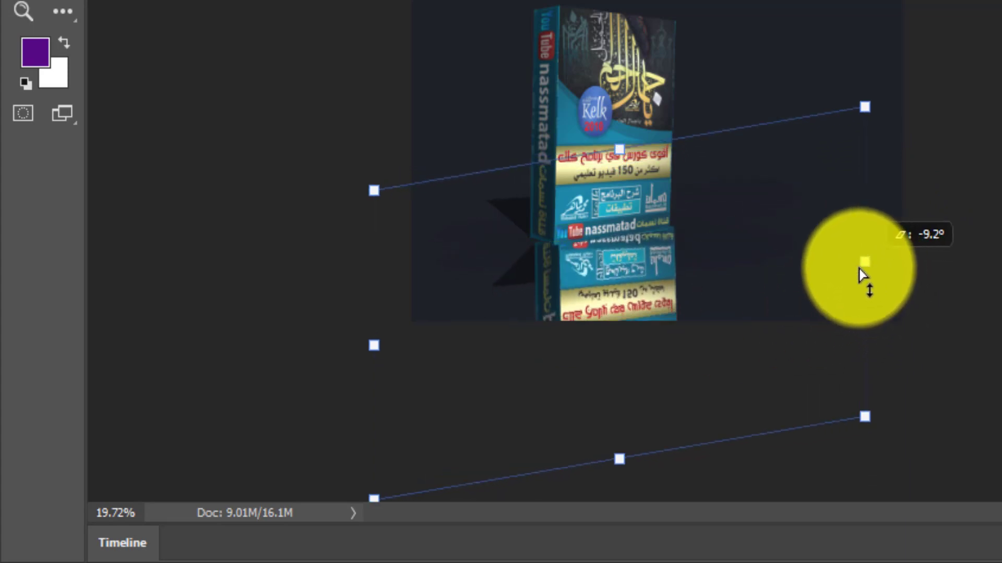
left_click_drag(559, 291, 525, 313)
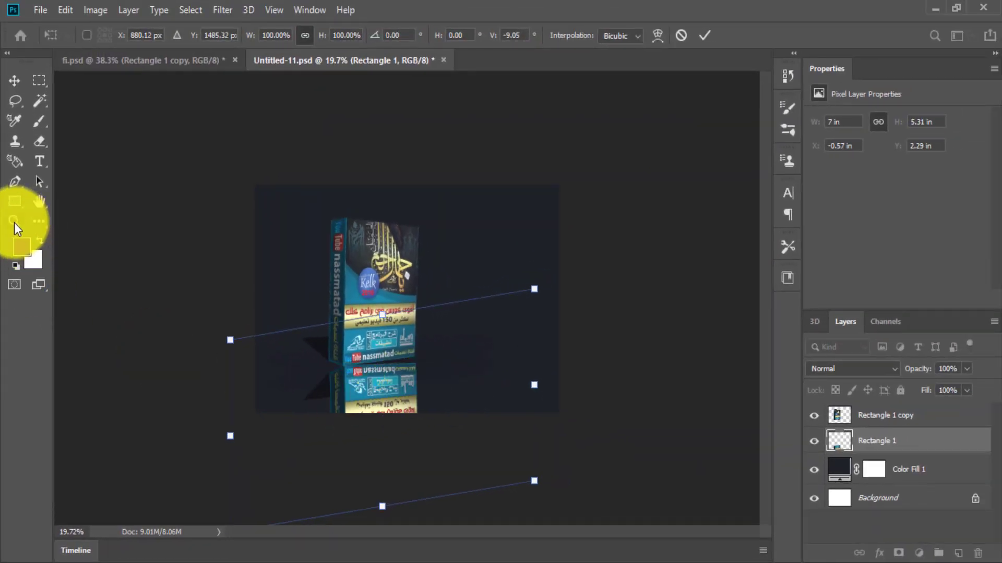
left_click(14, 221)
left_click(402, 346)
left_click(347, 418)
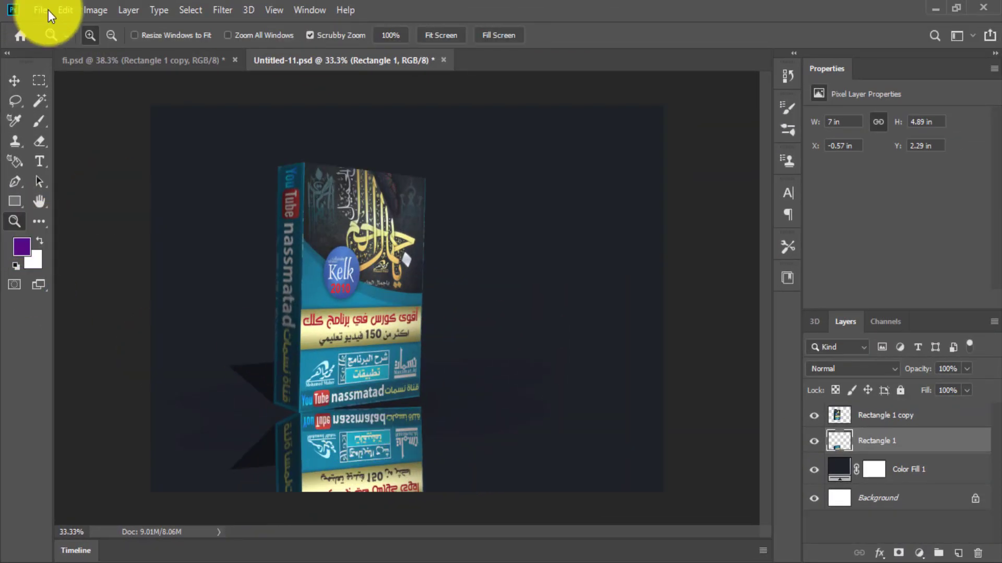
Warp the reflection, lifting its middle and right edge so its top meets the box bottom
left_click(65, 10)
mouse_move(114, 360)
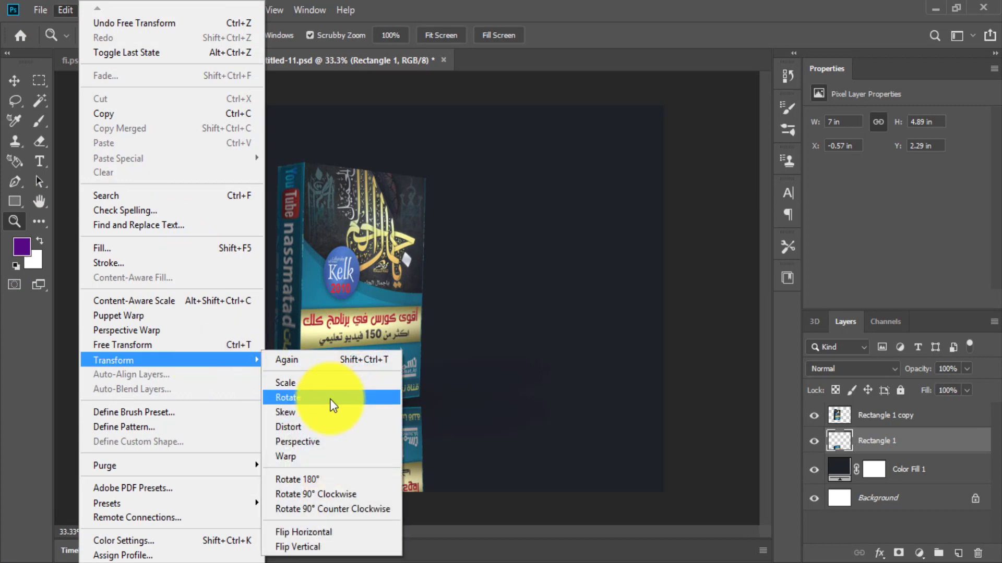
left_click(313, 457)
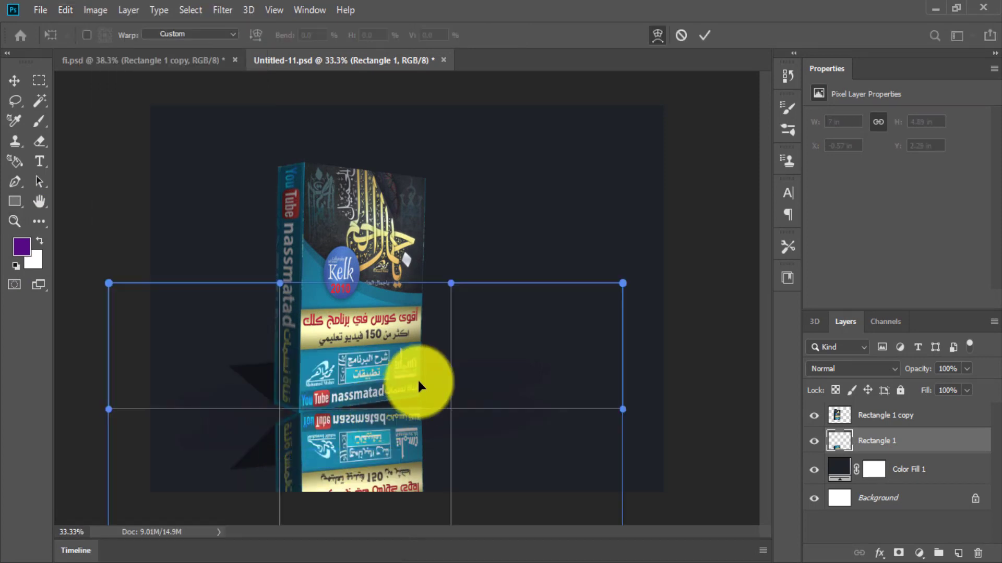
left_click_drag(422, 413, 424, 404)
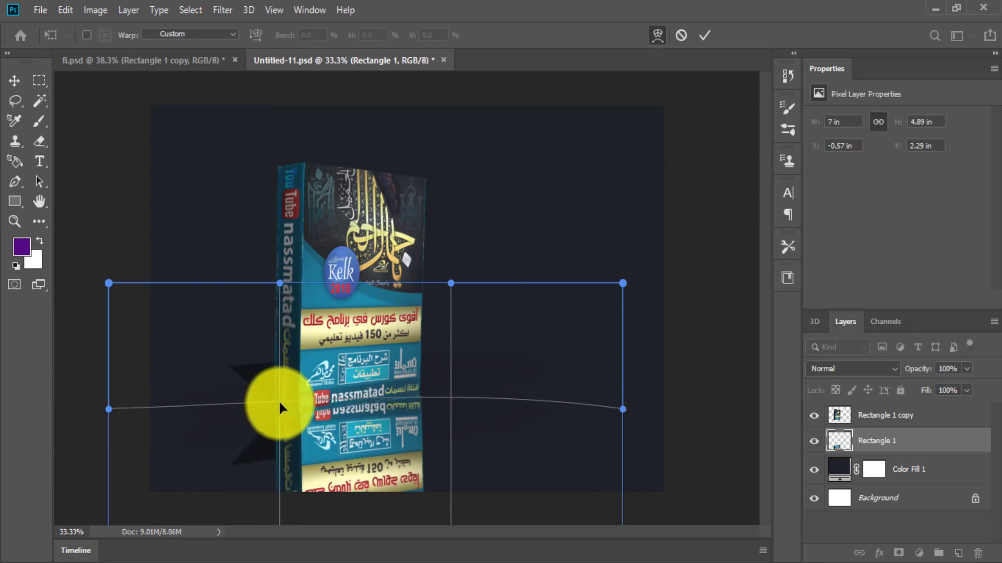
left_click_drag(286, 419, 292, 434)
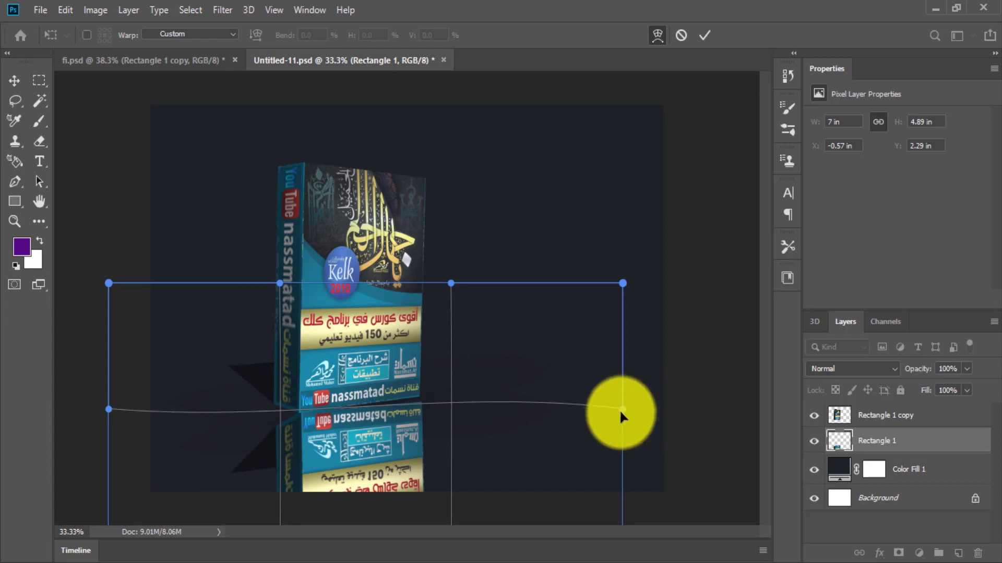
left_click_drag(621, 409, 615, 380)
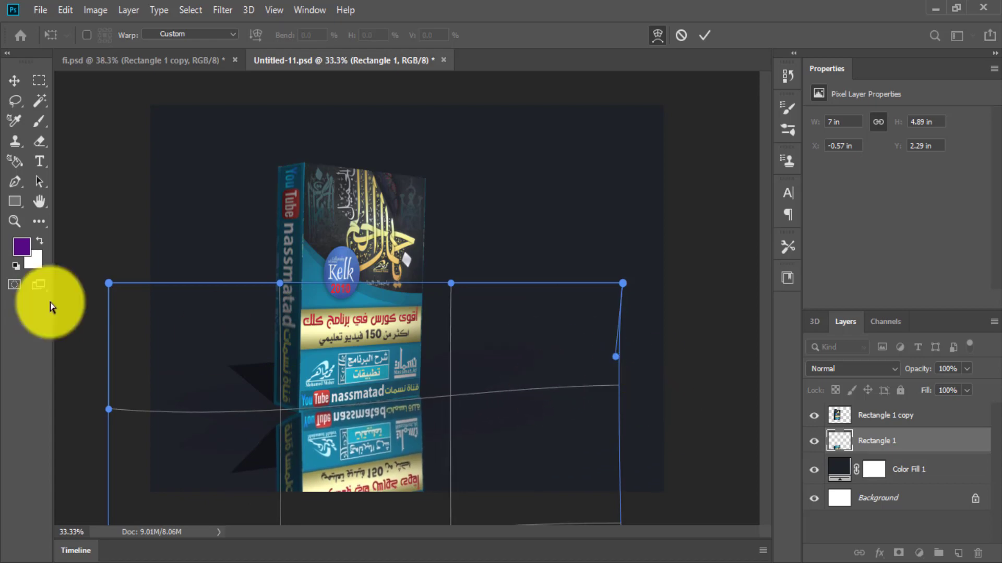
left_click(14, 221)
Select the reflection's left side strip and warp it upward to align under the box's spine
left_click(285, 447)
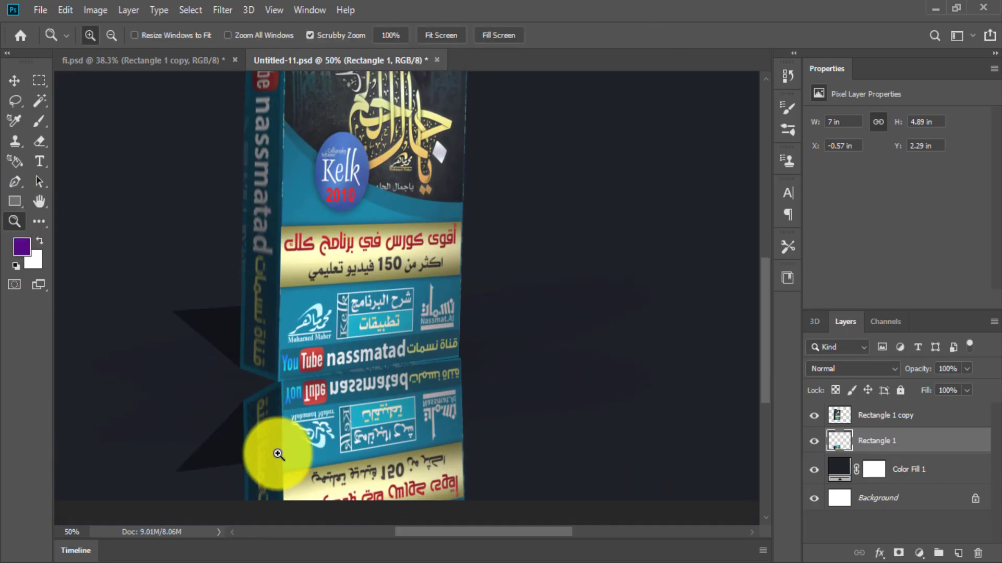
left_click(37, 82)
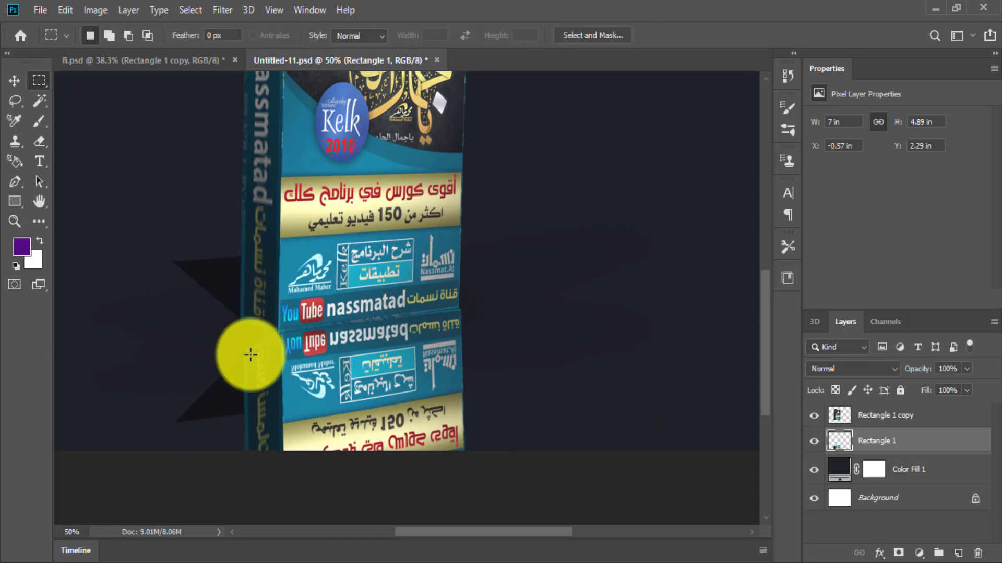
left_click_drag(208, 297, 285, 472)
left_click(65, 10)
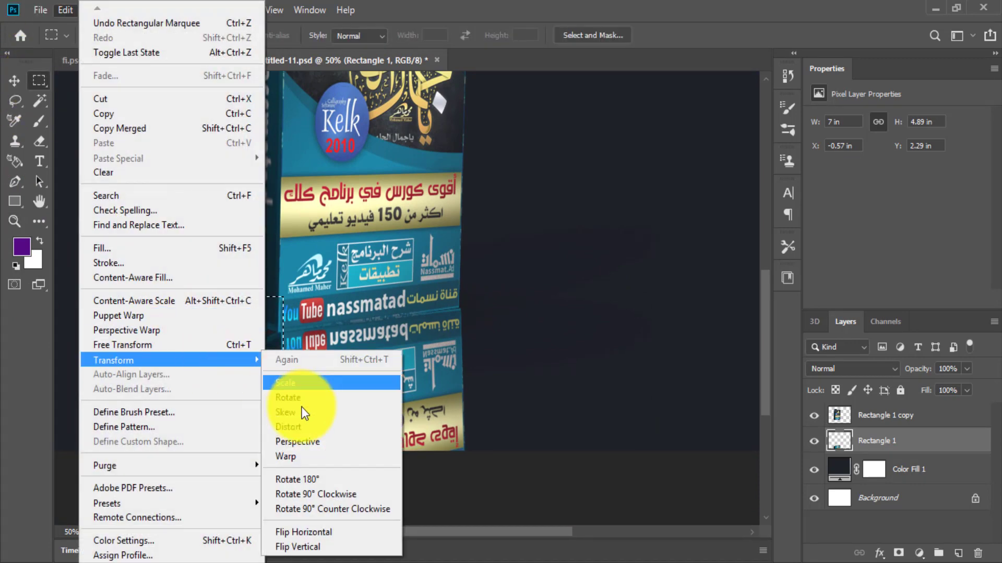
left_click(305, 453)
mouse_move(215, 356)
left_mouse_down()
mouse_move(241, 330)
mouse_move(273, 347)
left_mouse_up()
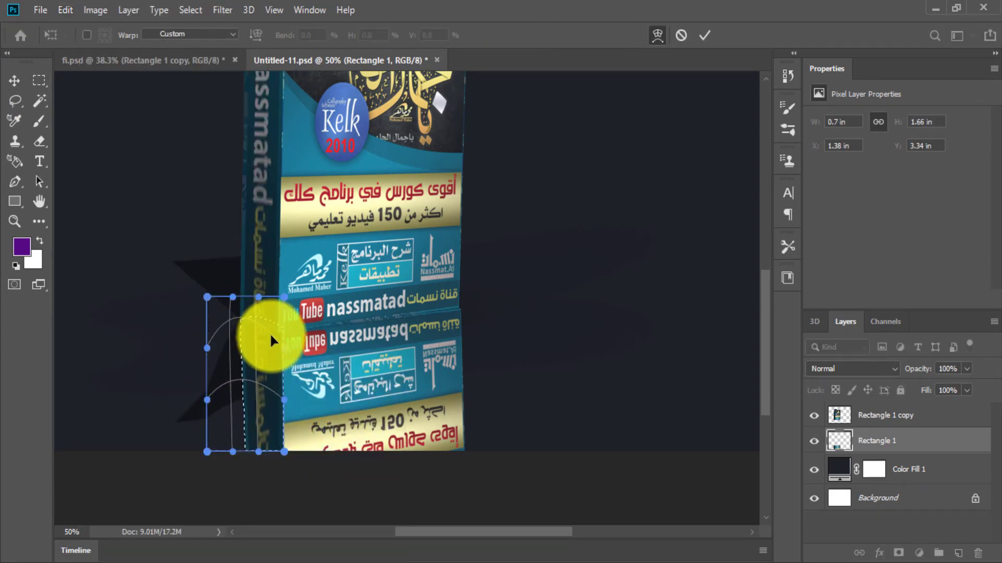
left_click(704, 35)
left_click(14, 221)
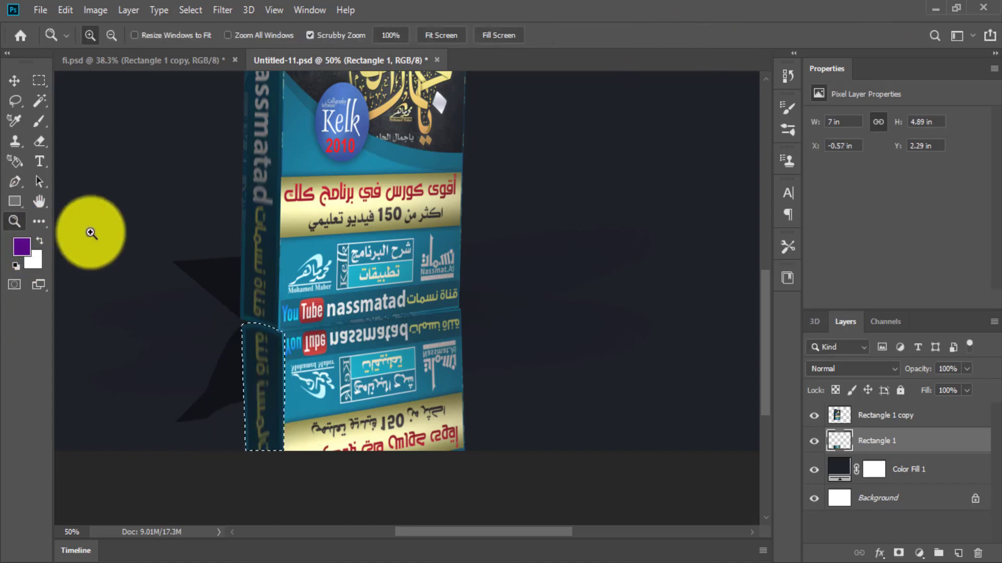
key("ctrl+d")
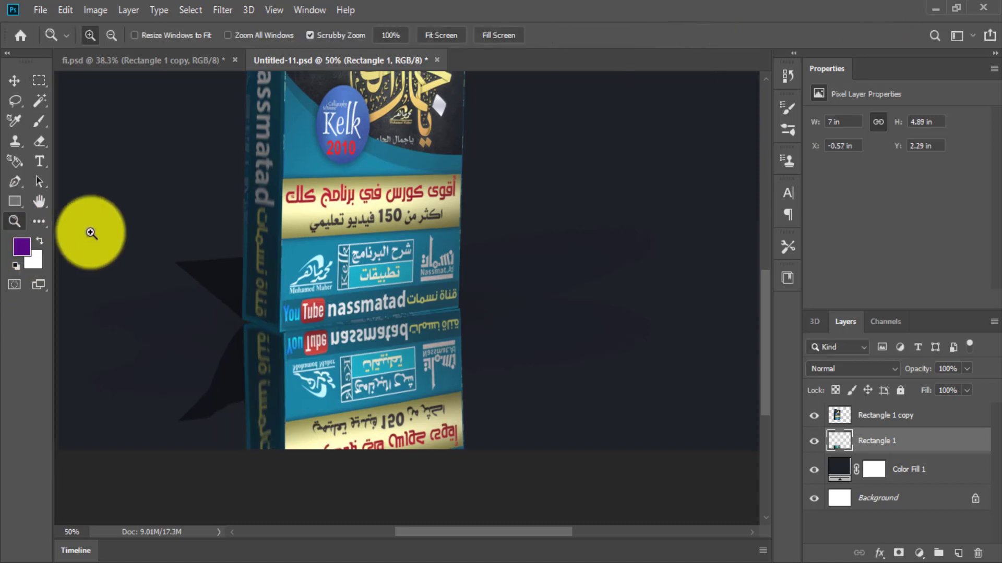
left_click(91, 233, "alt")
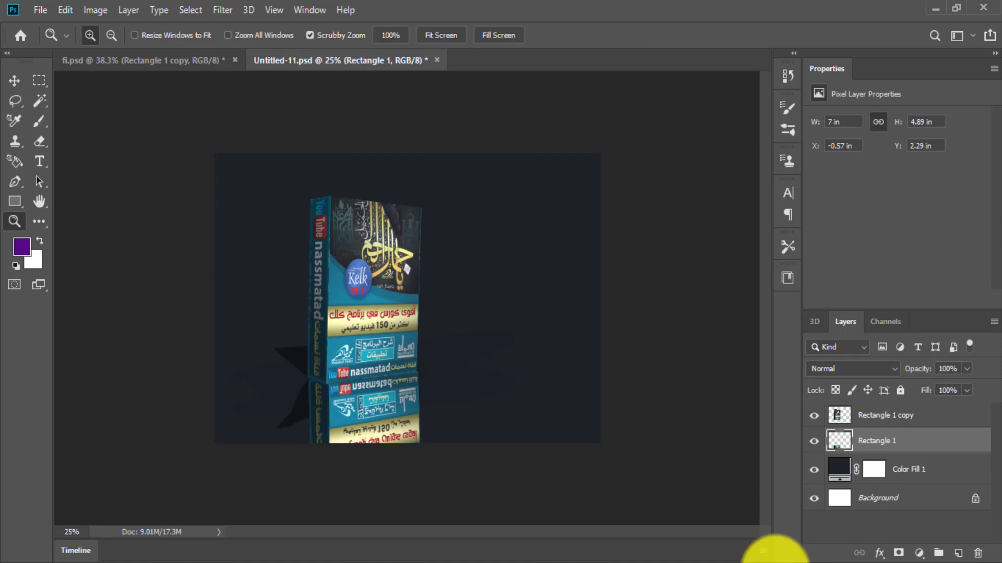
Mask the reflection layer with a vertical black-to-white gradient and set its opacity to 59%
left_click(899, 554)
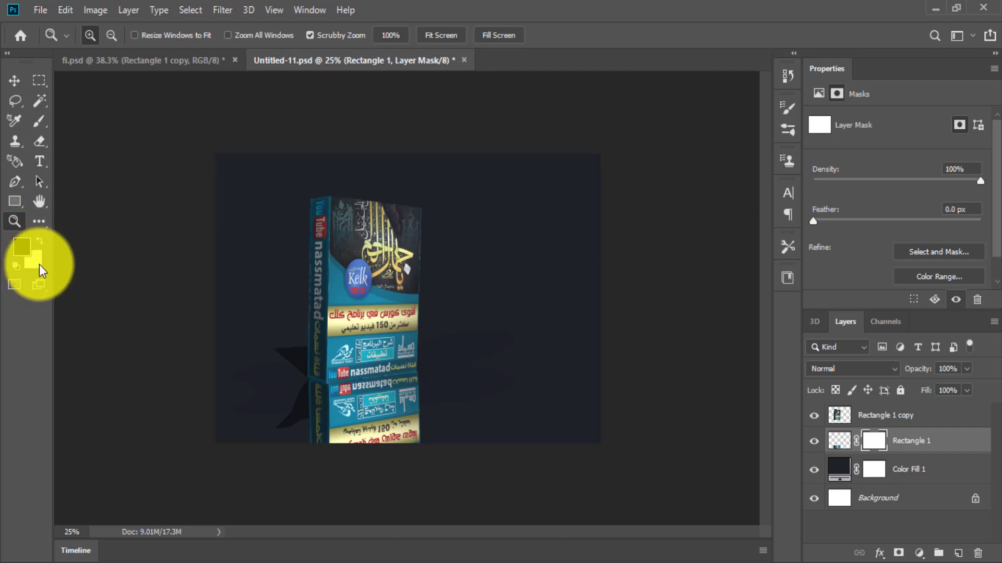
key("i")
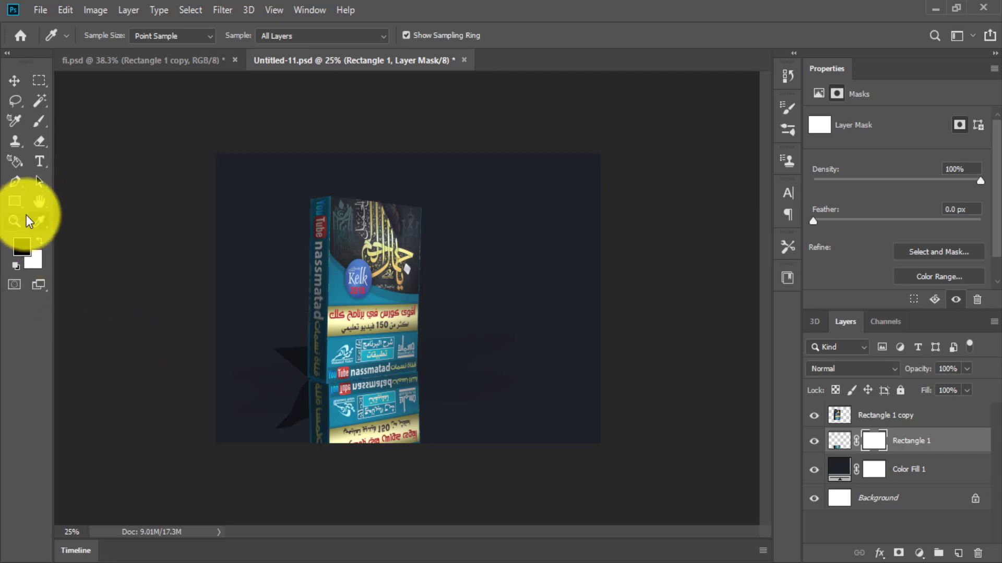
left_click(46, 228)
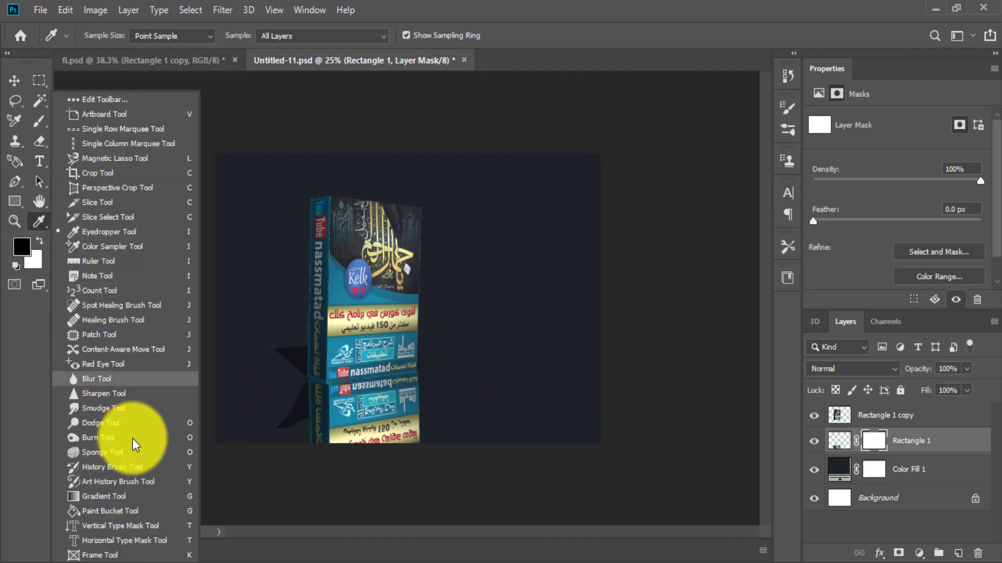
left_click(125, 503)
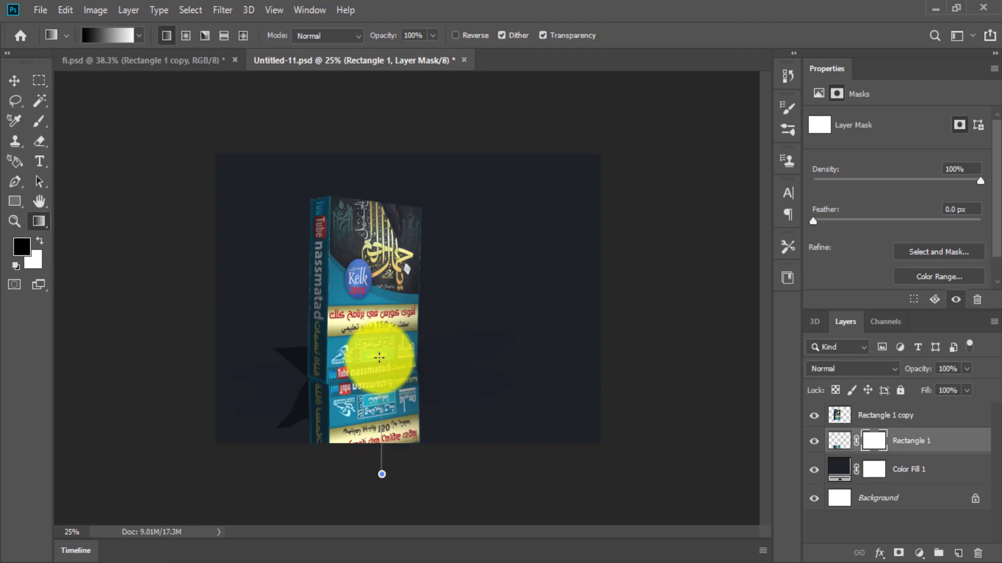
left_click_drag(410, 355, 425, 369)
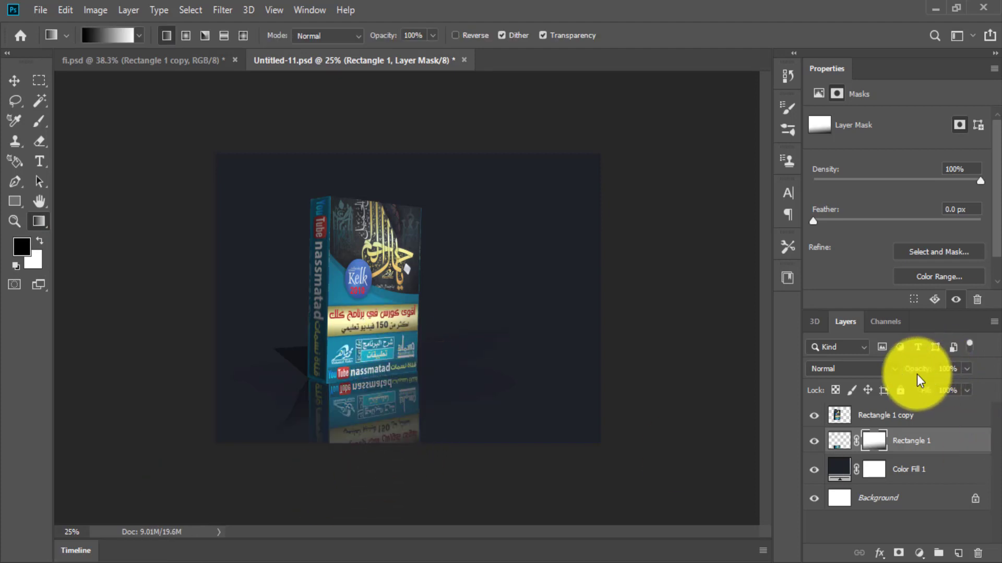
left_click_drag(914, 369, 888, 369)
left_click_drag(391, 478, 390, 248)
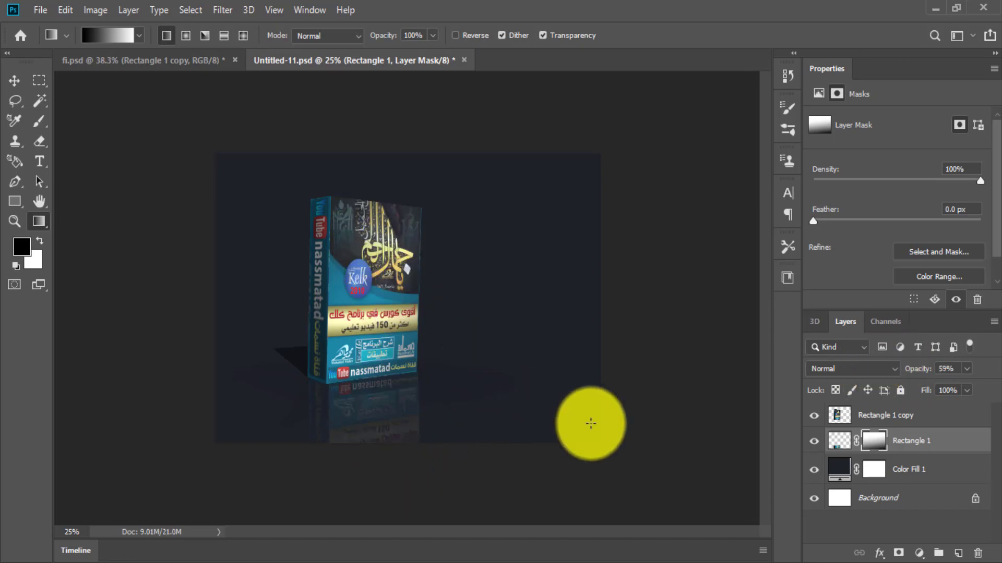
Zoom in on the box and select the box and reflection layers together
left_click(14, 221)
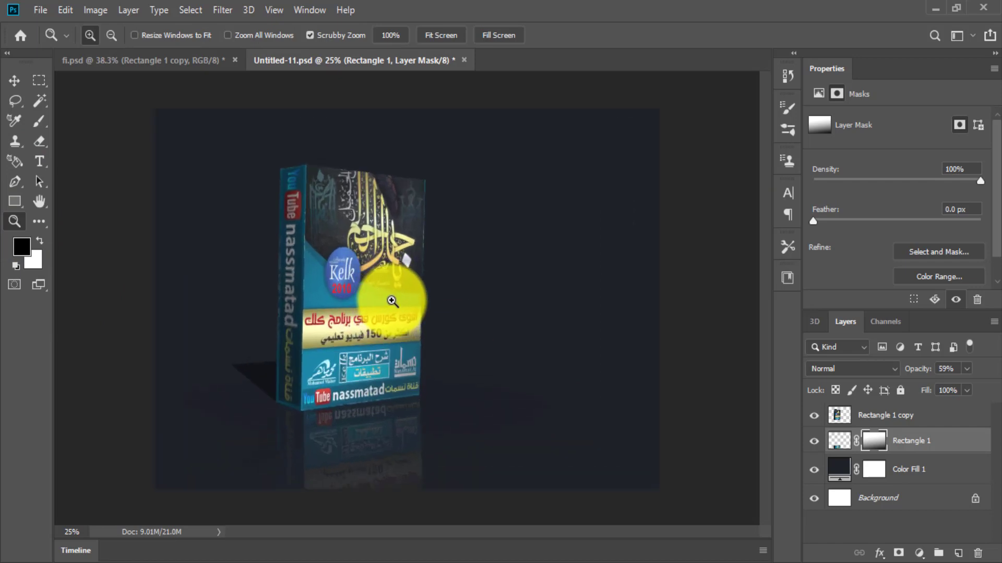
left_click(411, 294)
left_click(913, 415)
left_click(918, 441, "shift")
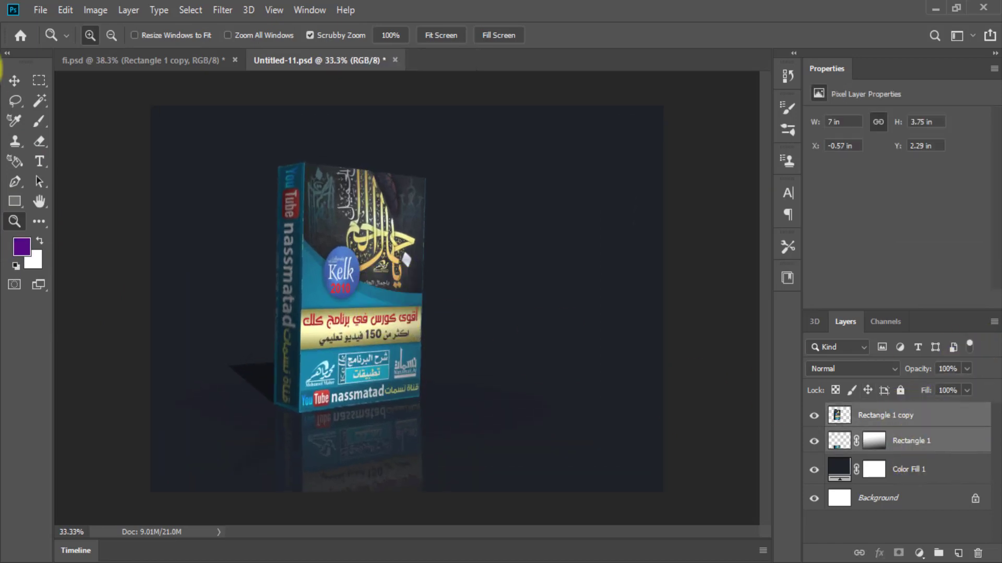
left_click(14, 81)
Move the box with its reflection into the Untitled-11 banner, beside the two-line white-and-yellow Arabic title
left_click_drag(404, 318, 156, 125)
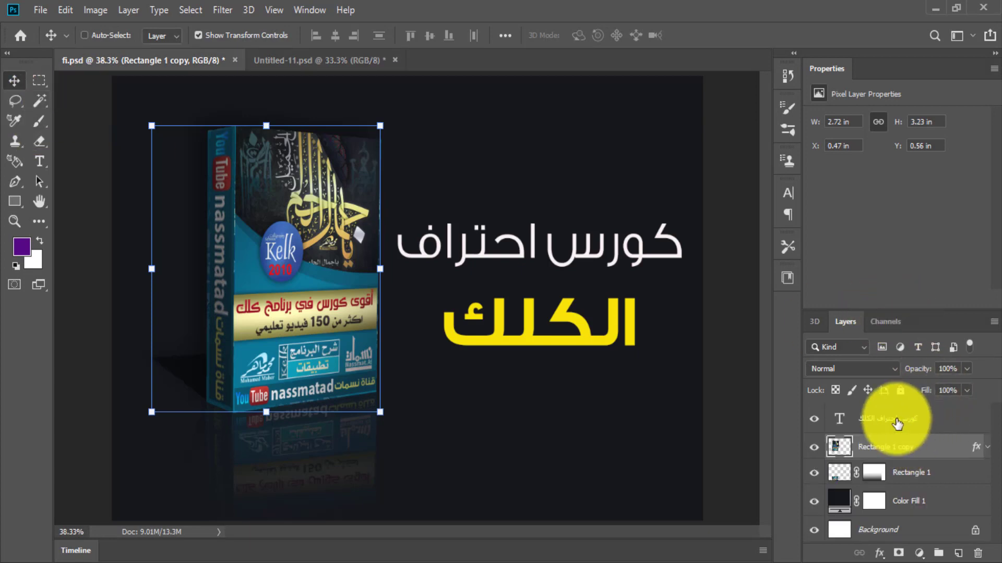
left_click(898, 418)
mouse_move(512, 230)
left_mouse_down()
mouse_move(346, 59)
mouse_move(542, 320)
left_mouse_up()
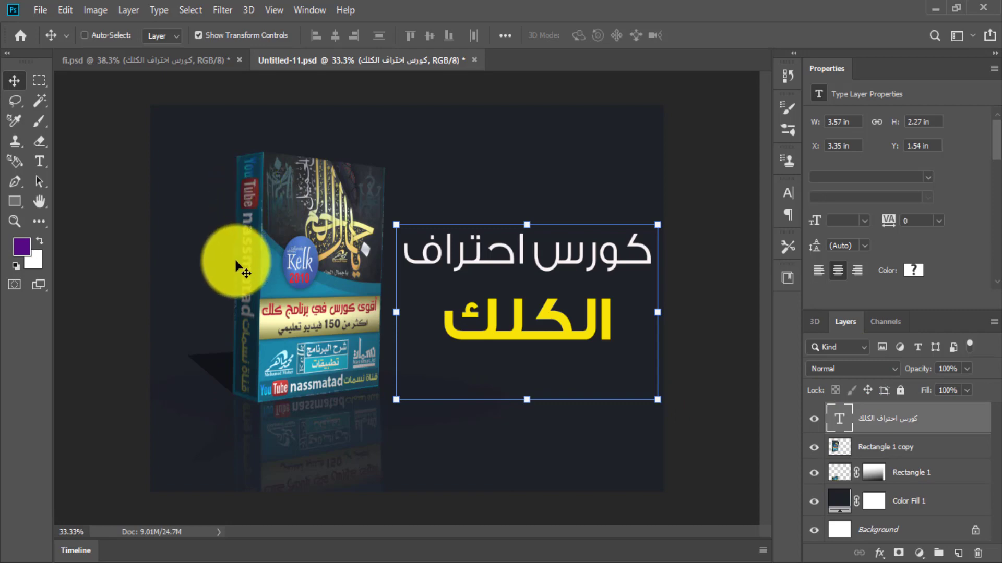
left_click(16, 222)
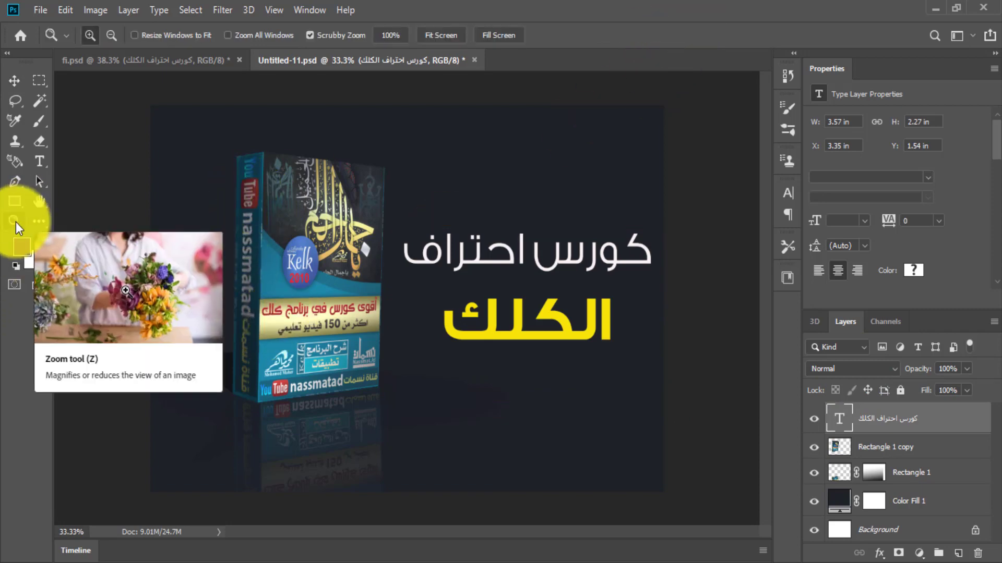